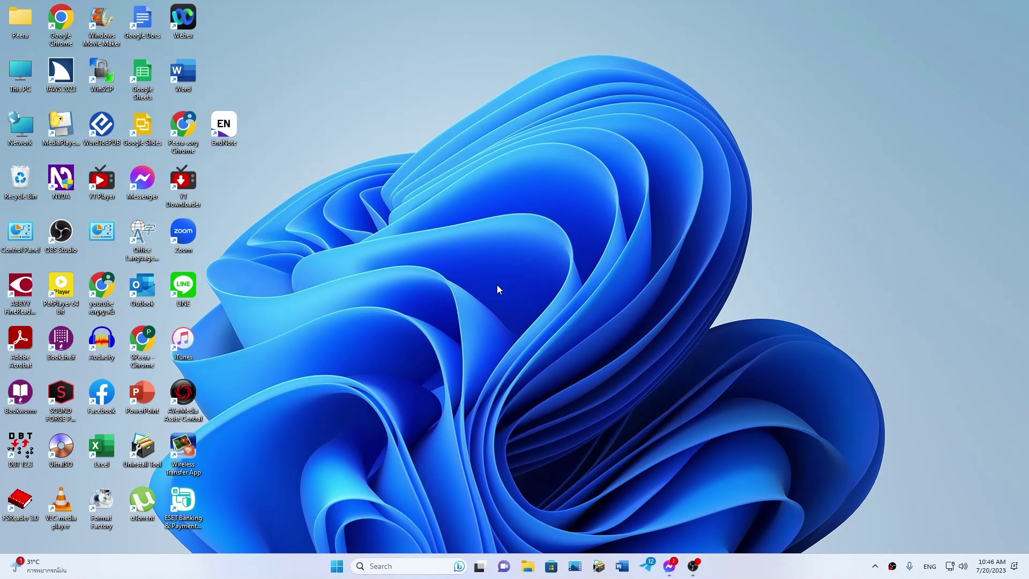
- Open drive D: from the Run dialog
key("Down")
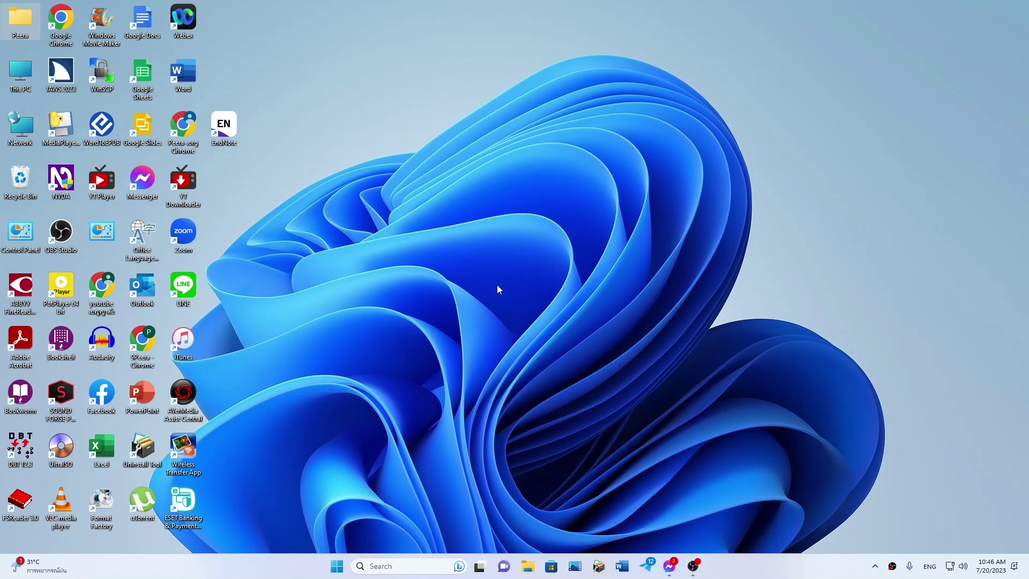
key("super+r")
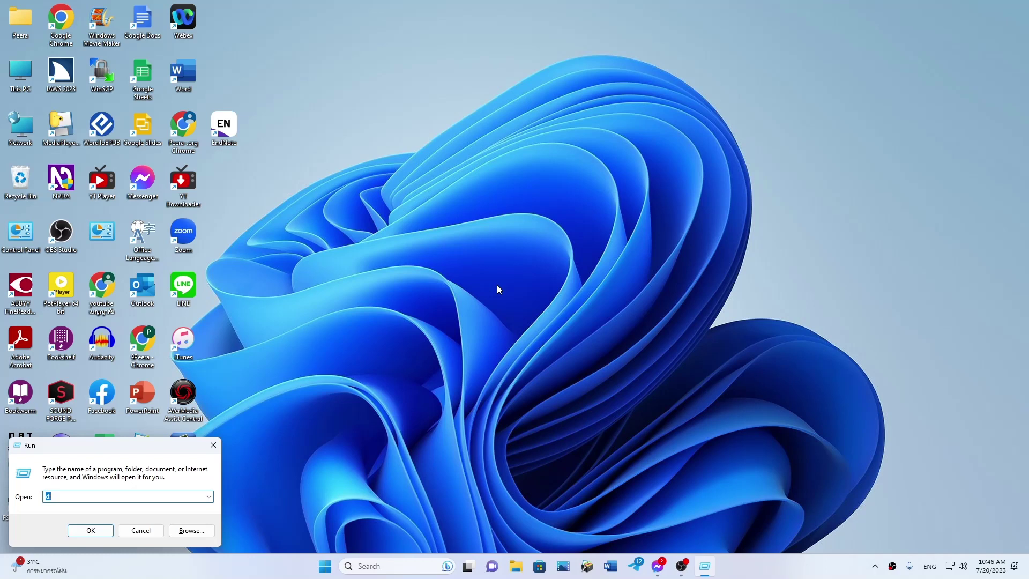
key("alt+Down")
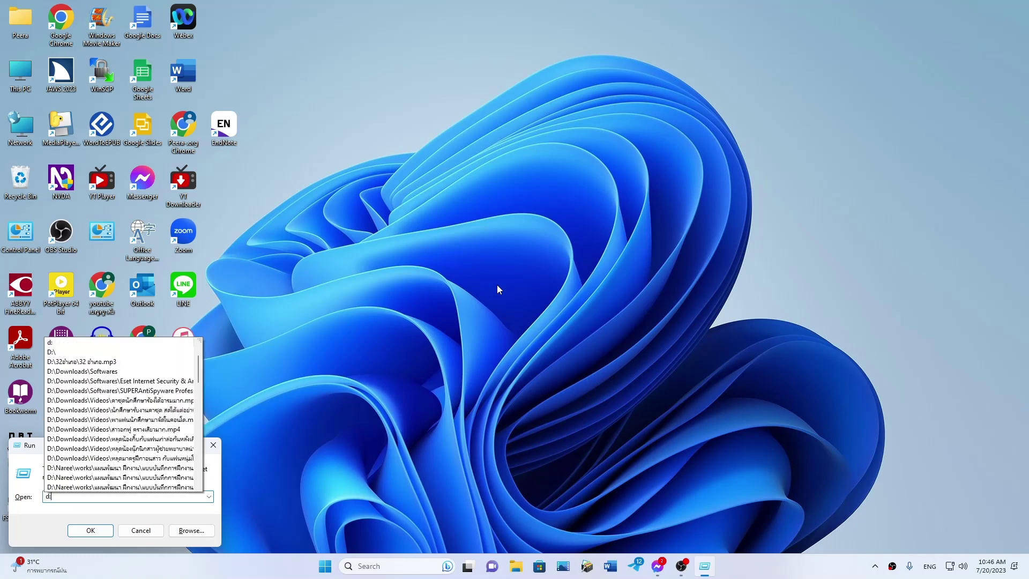
key("Escape")
key("Return")
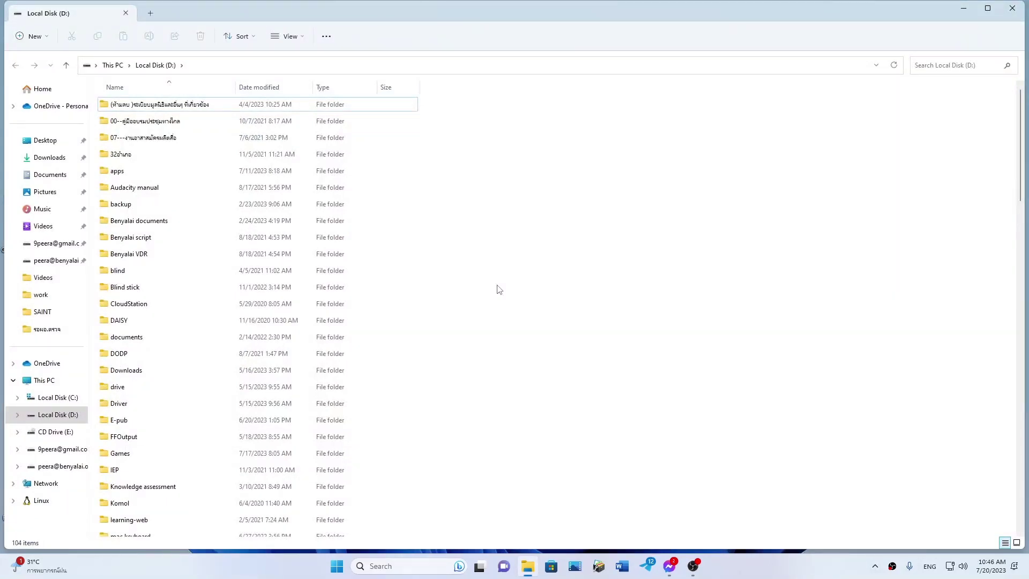
- Go to the New folder inside softwares and launch the SoundTranscriberV1.1.2.exe installer
key("s")
key("Down")
key("Return")
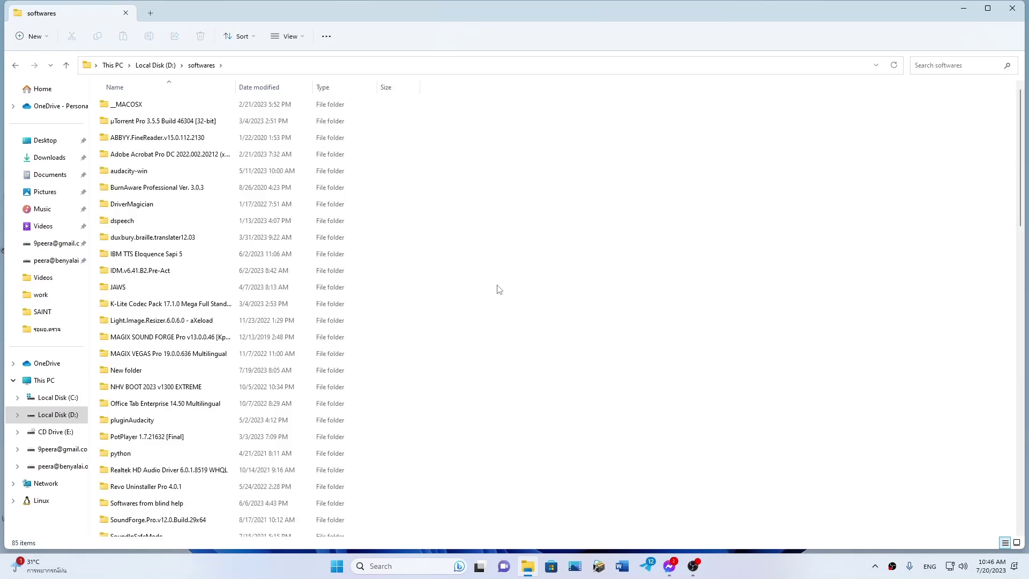
key("n")
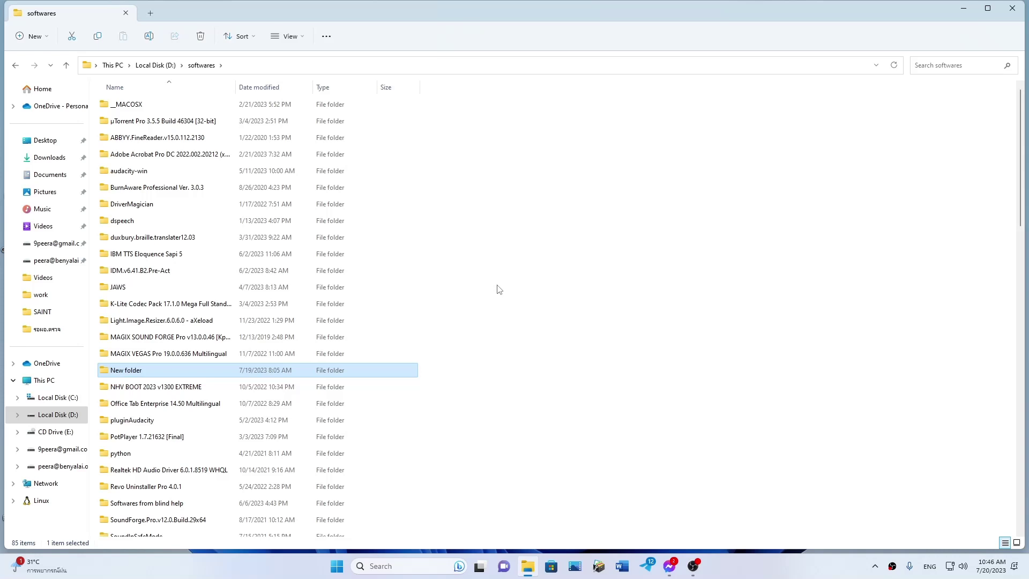
key("Return")
key("s")
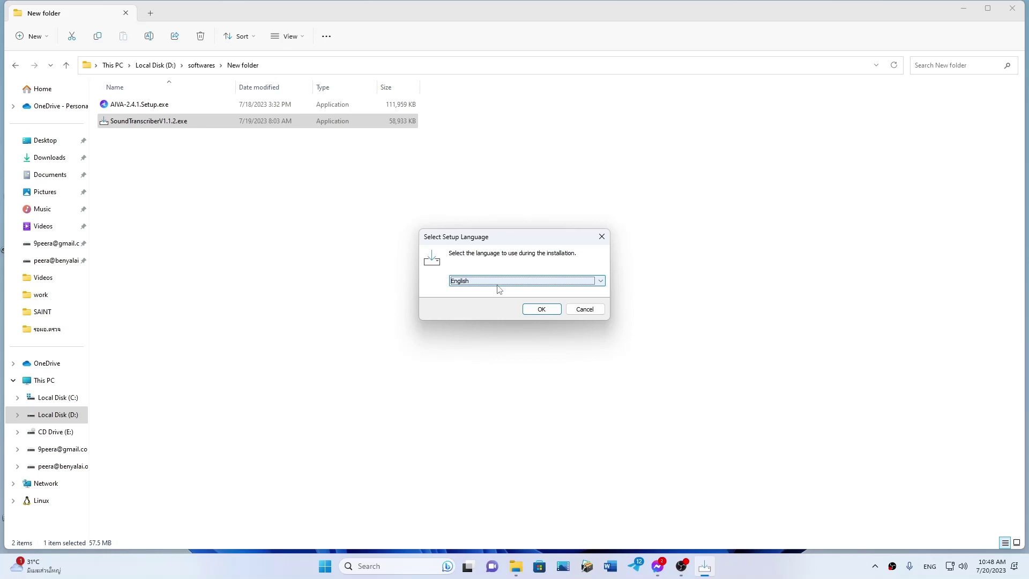
- Start the setup in English and accept C:\Program Files (x86)\tecwindow\SoundTranscriber as the destination folder
key("Tab")
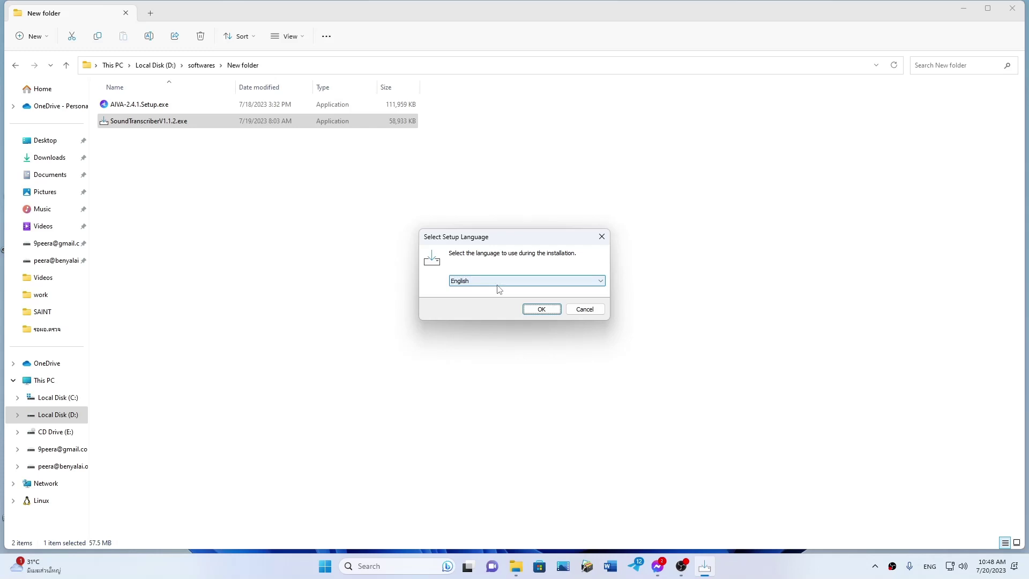
key("Return")
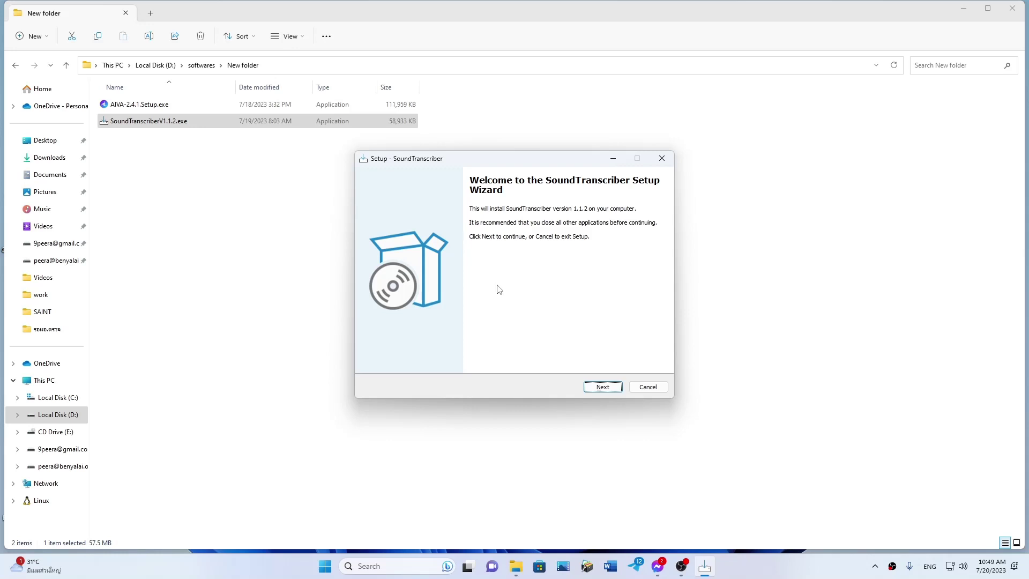
key("Return")
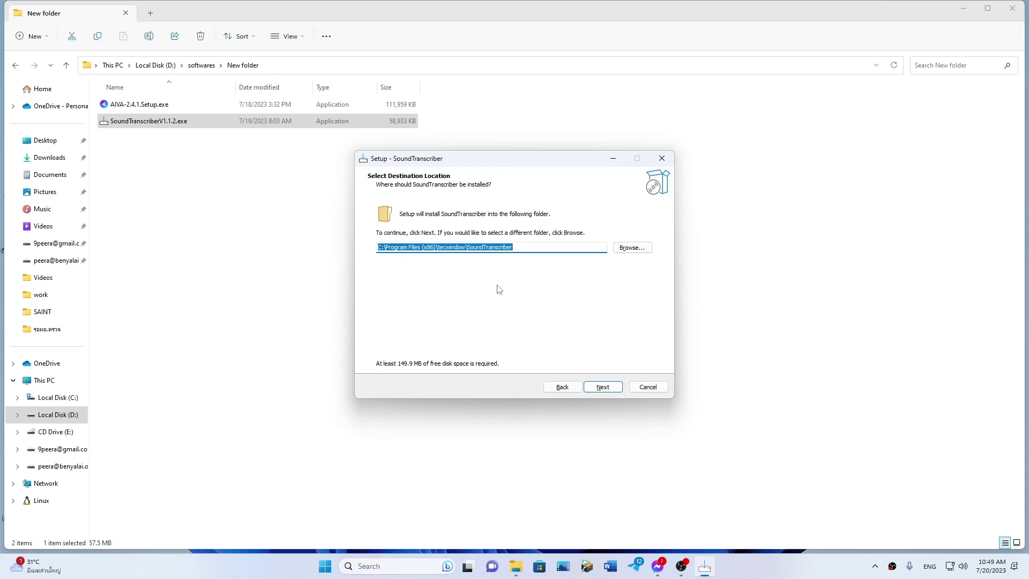
key("Tab")
key("Tab")
key("Tab")
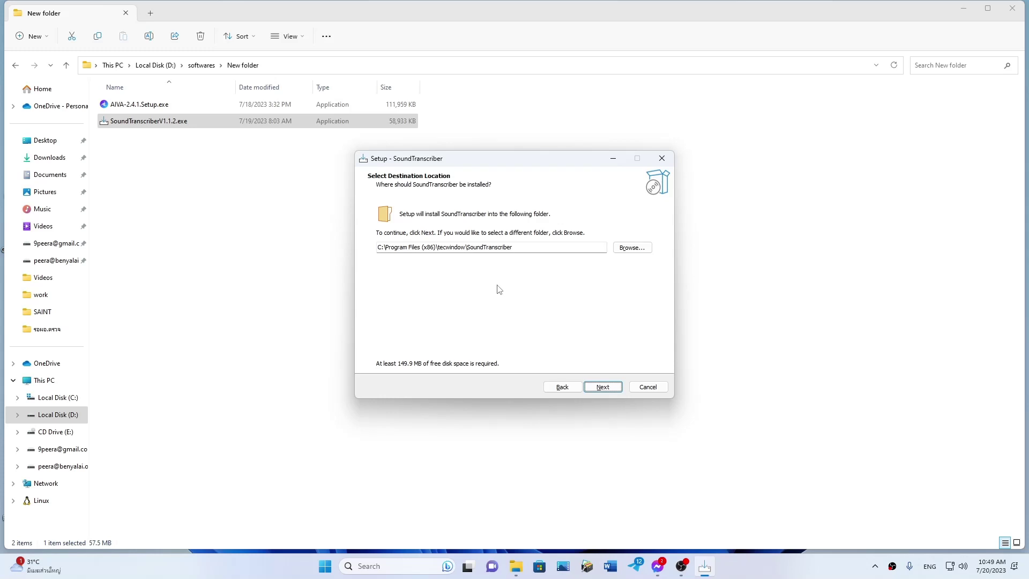
key("Return")
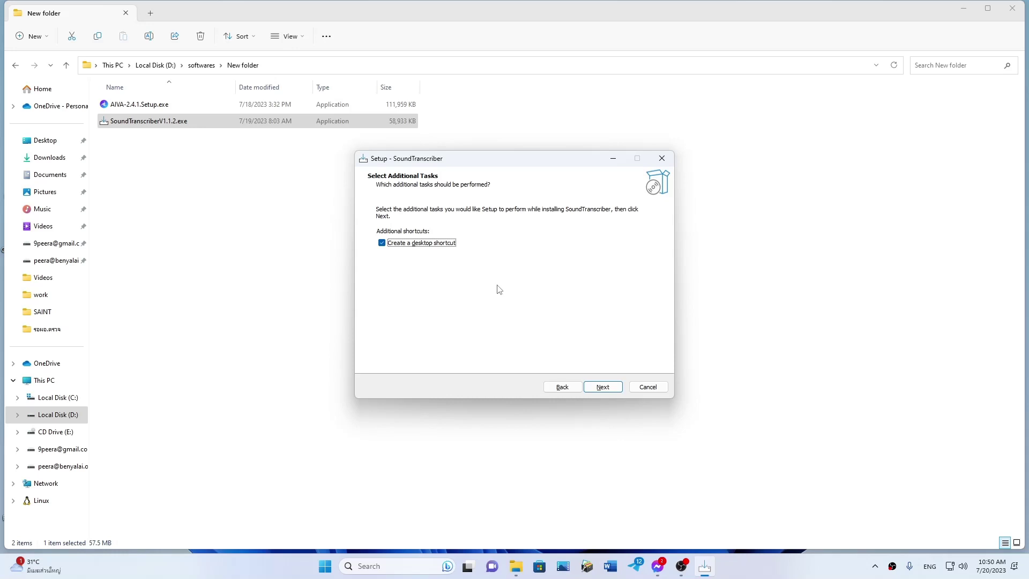
- Keep the desktop shortcut option enabled and install SoundTranscriber
key("Tab")
key("Tab")
key("Return")
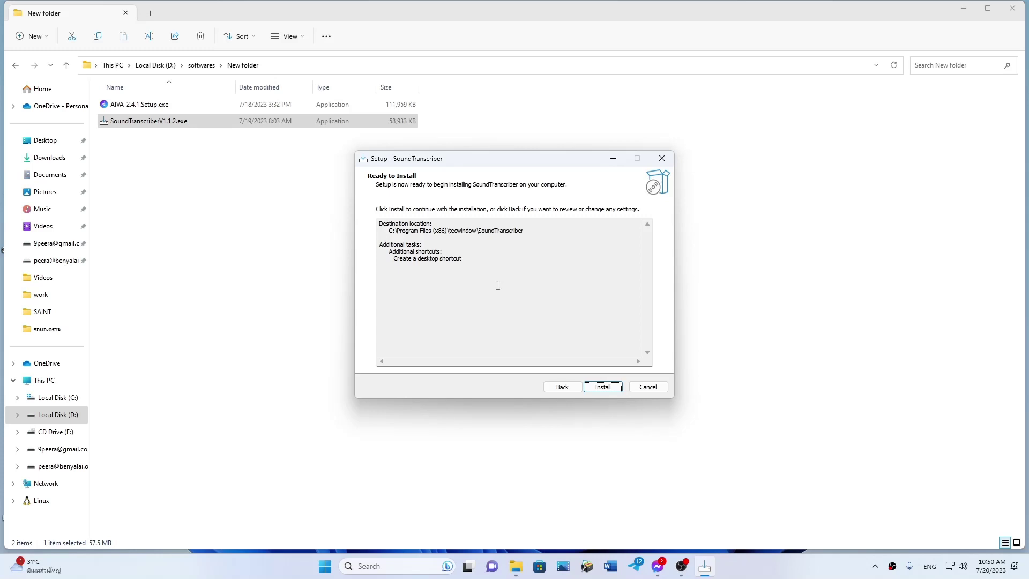
key("Return")
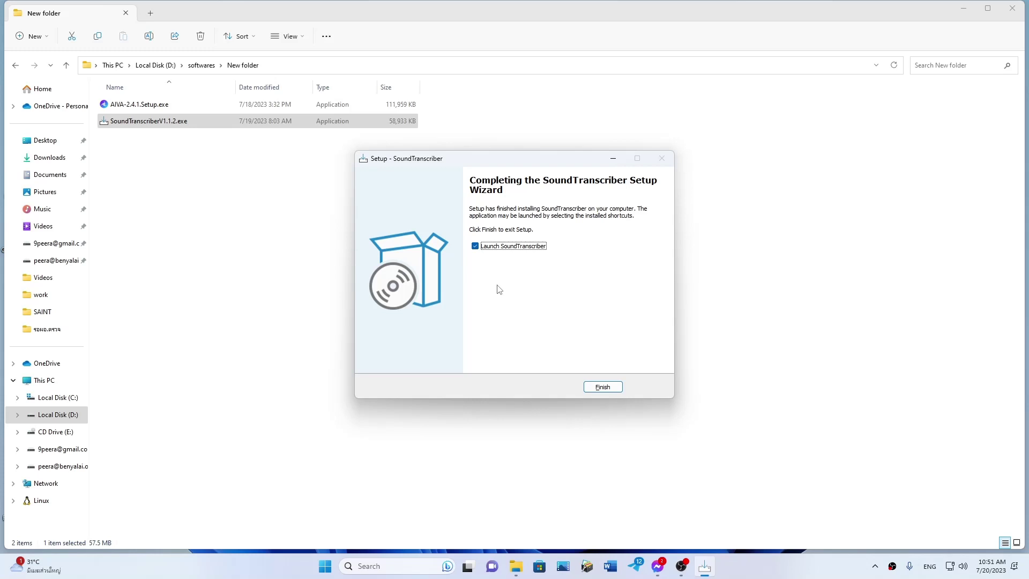
- Finish the setup without launching SoundTranscriber and show the desktop
key("Tab")
key("Tab")
key("space")
key("Tab")
key("Return")
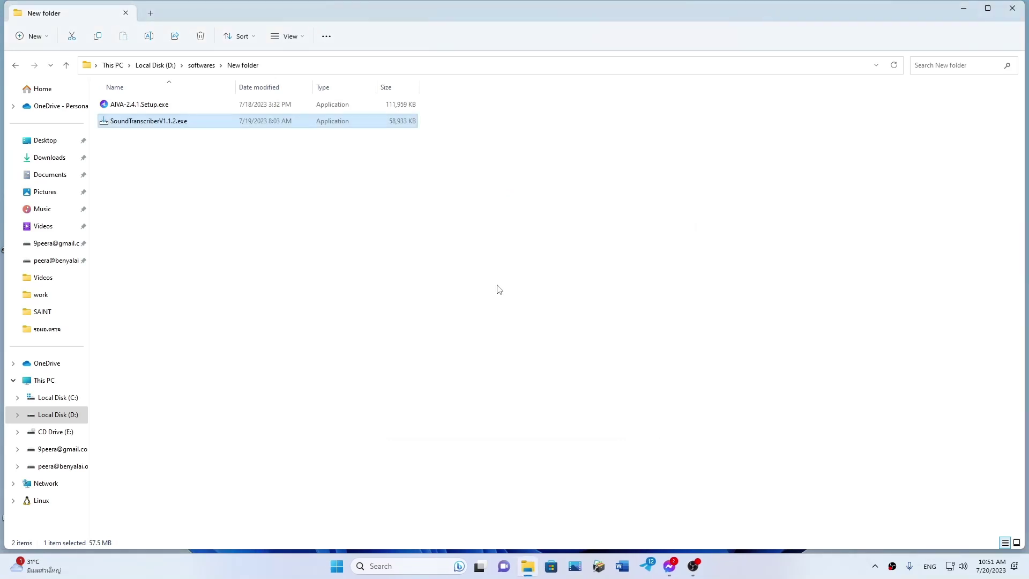
key("super+d")
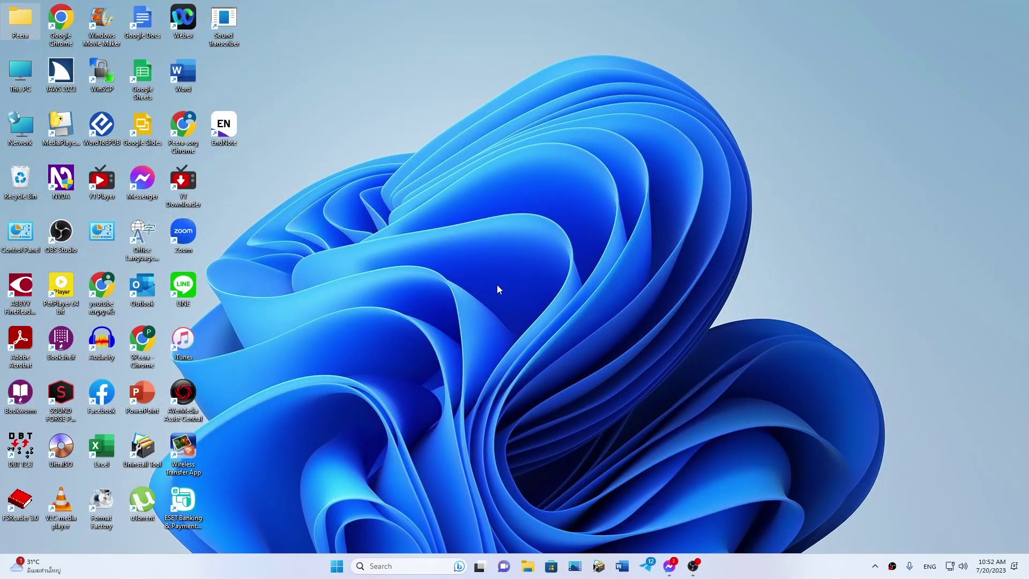
- Open the work folder on drive D:
key("super+r")
key("alt+Down")
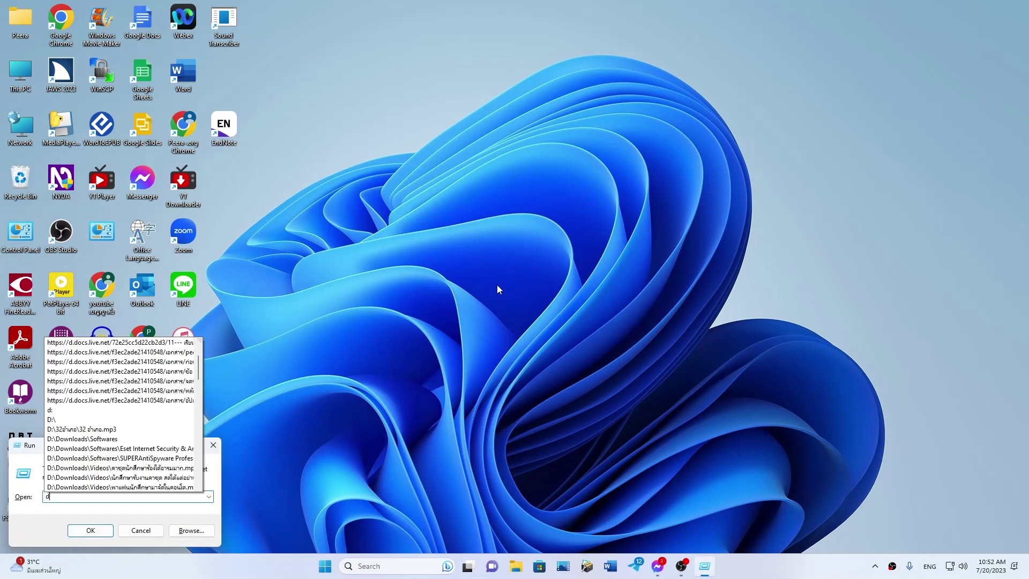
key("Escape")
key("Escape")
key("super+d")
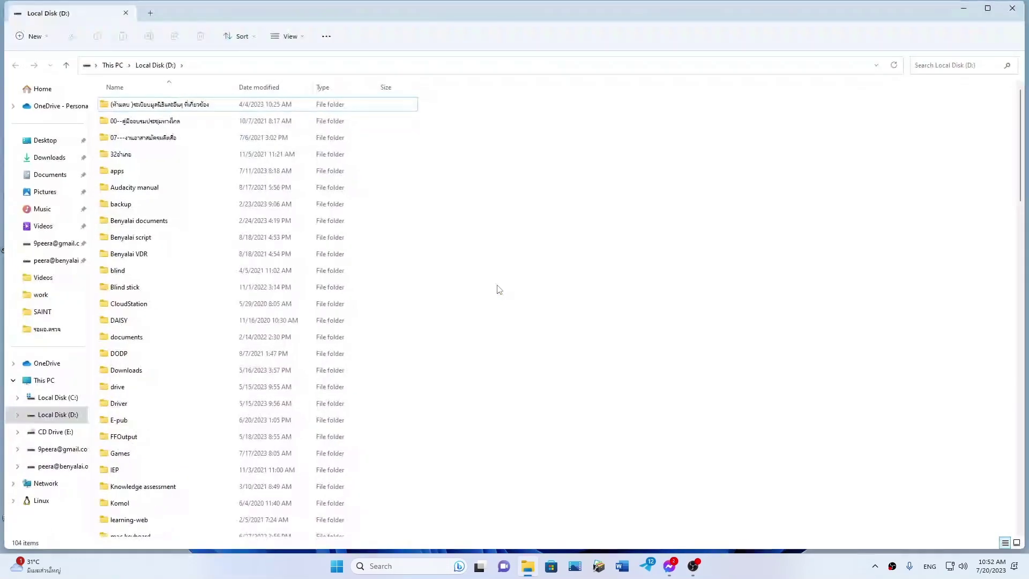
key("w")
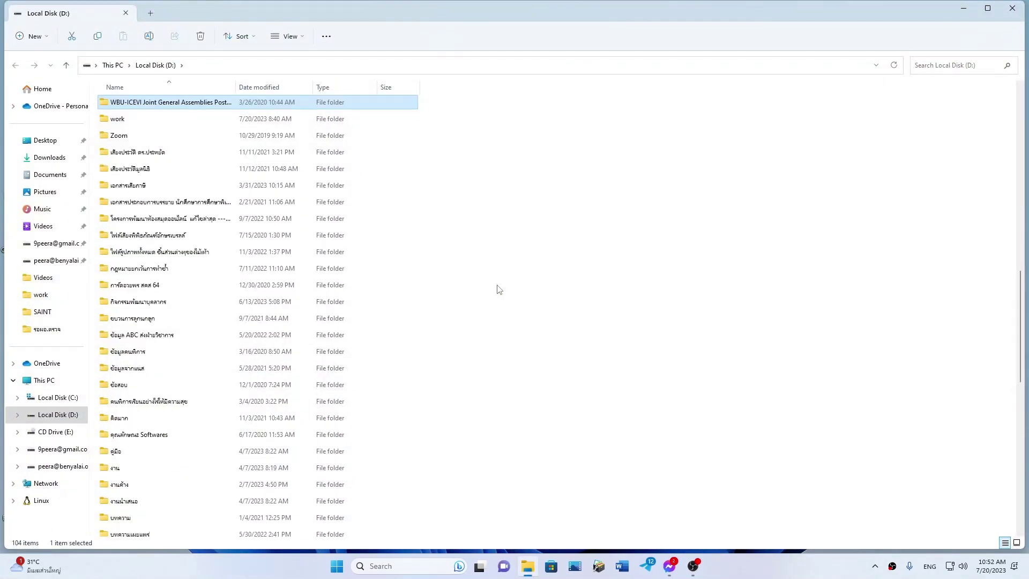
key("o")
key("Return")
- Browse the files in the work folder and play the 33,359 KB WAV recording
key("Down")
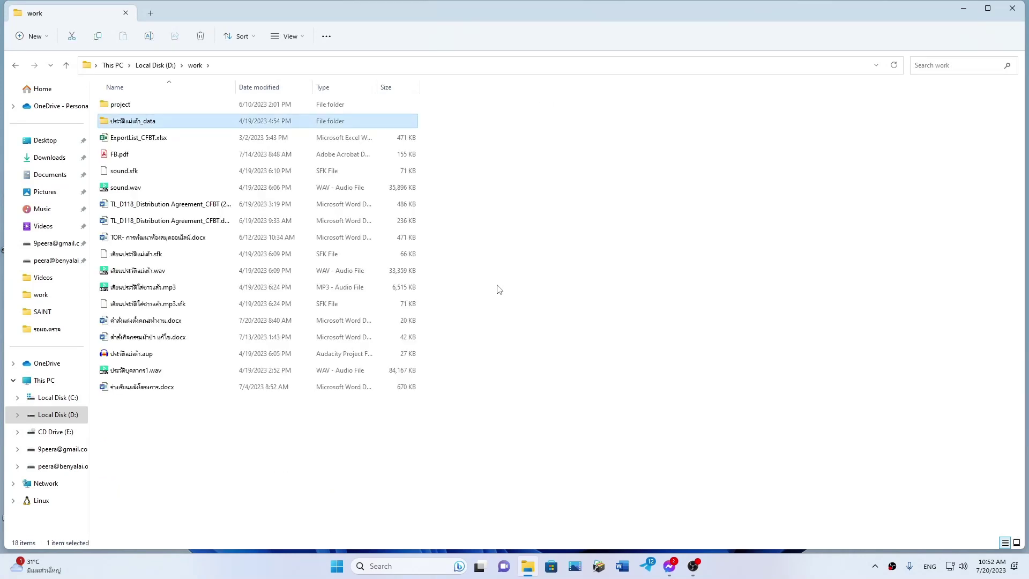
key("Down")
key("Up")
key("Up")
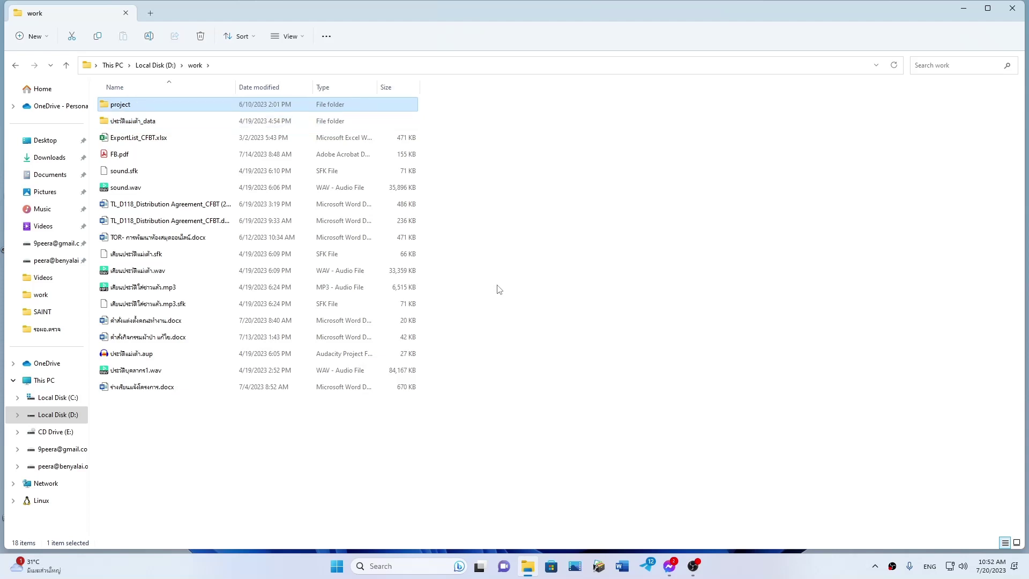
key("Down")
key("Down")
key("Down")
key("Down")
key("Down")
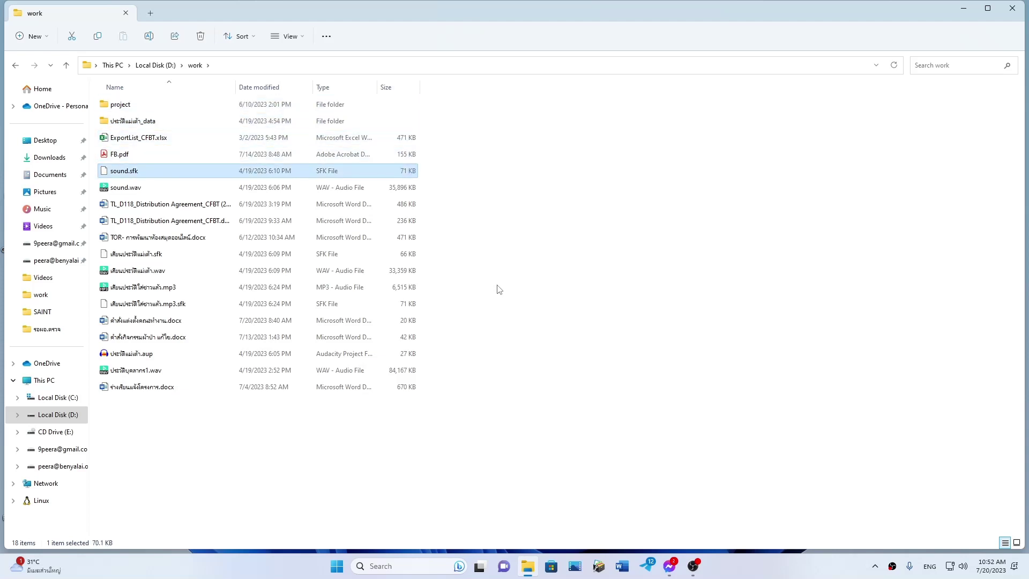
key("Down")
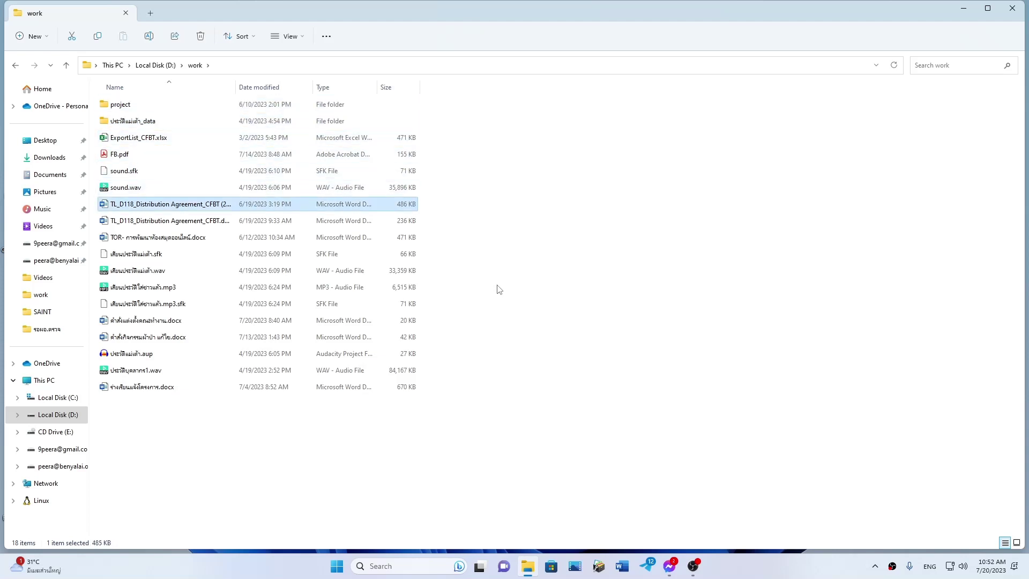
key("Down")
key("Down")
key("Down")
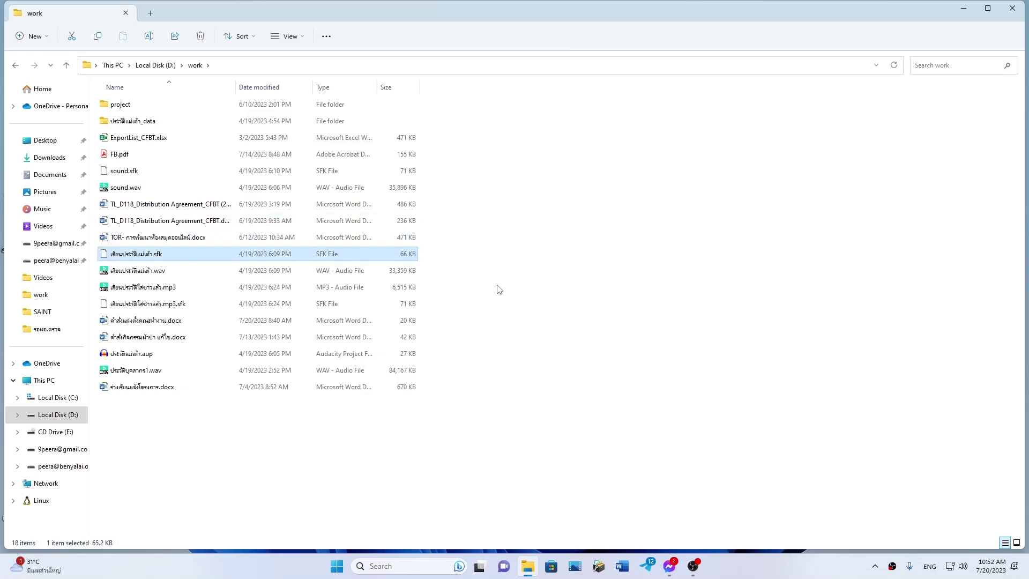
key("Down")
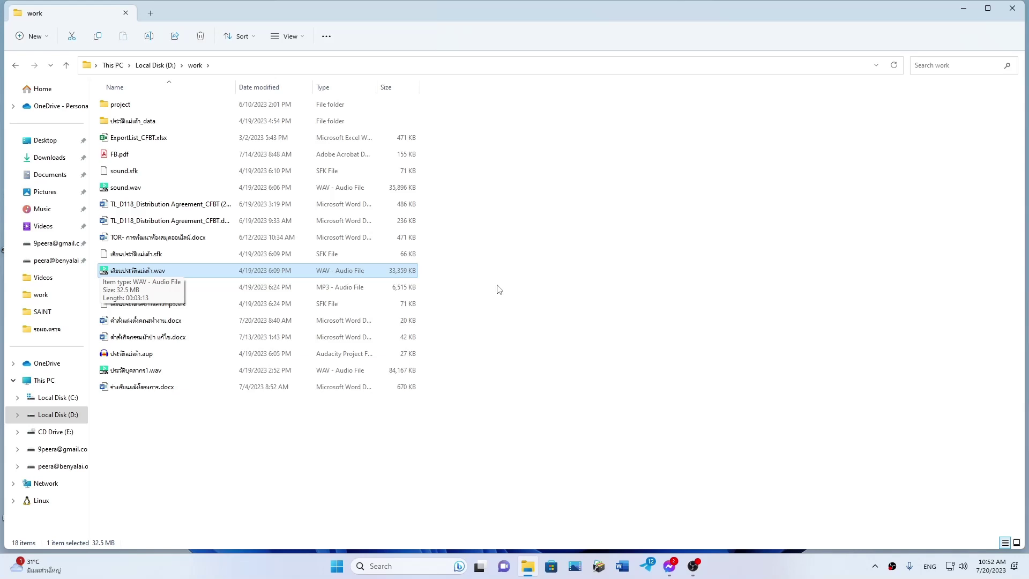
key("Down")
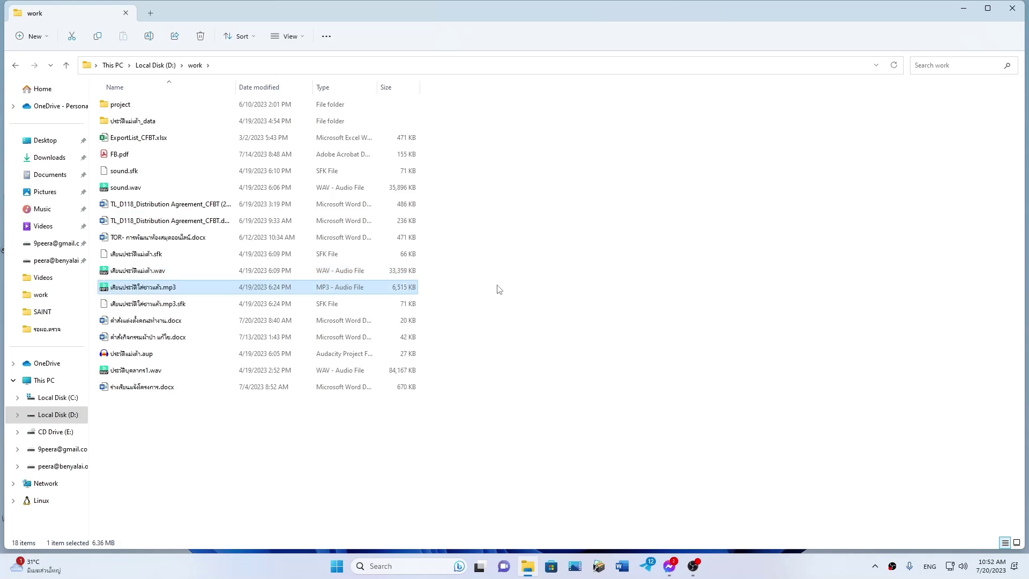
key("Up")
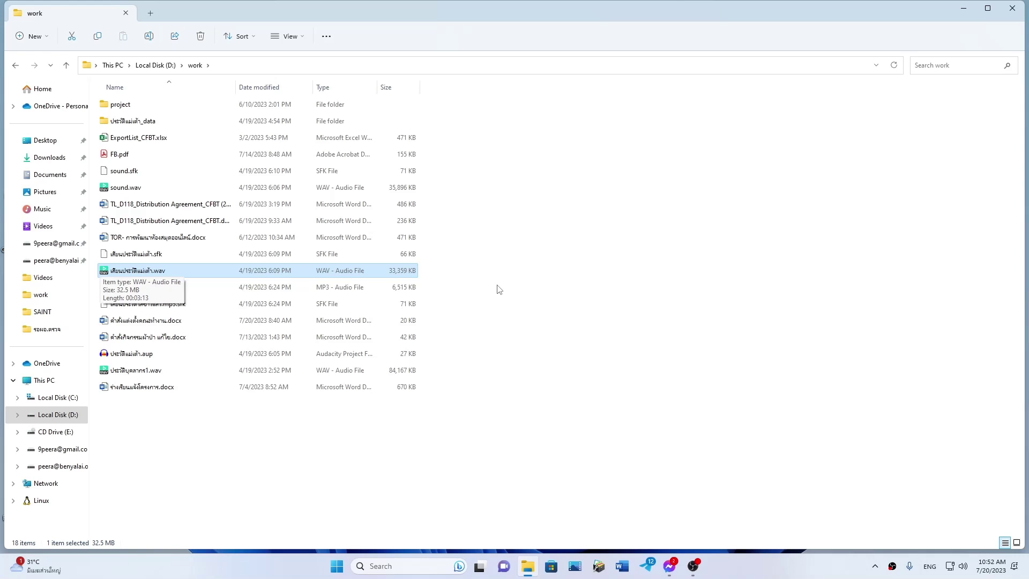
key("Return")
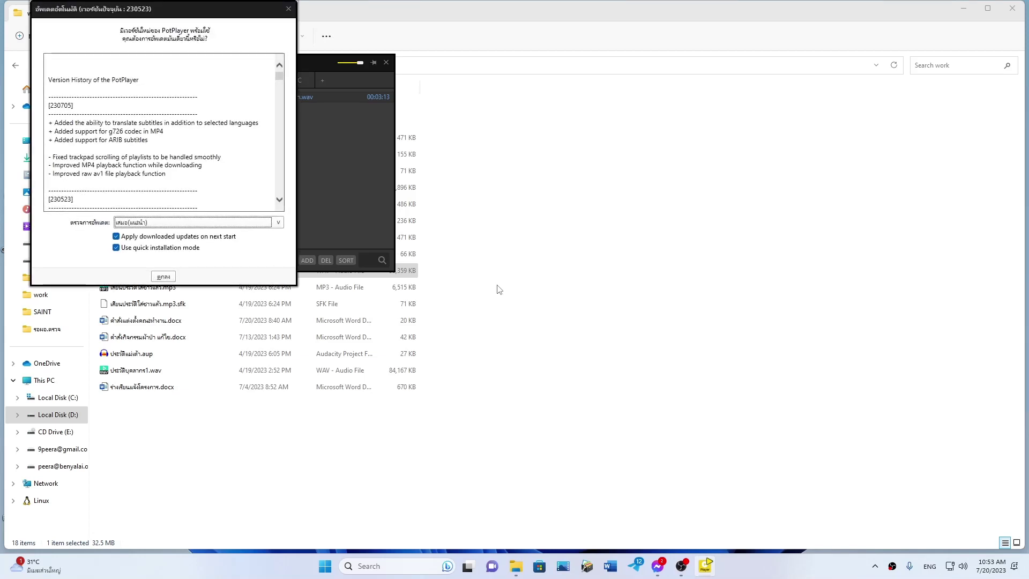
- Review the PotPlayer update prompt's options and dismiss it, leaving its settings as they are
key("Tab")
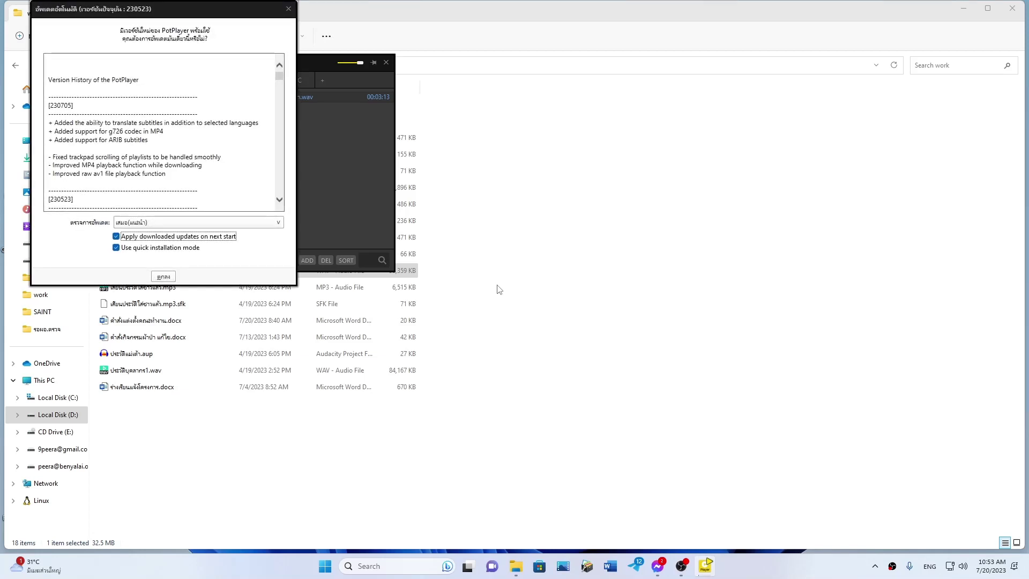
key("shift+Tab")
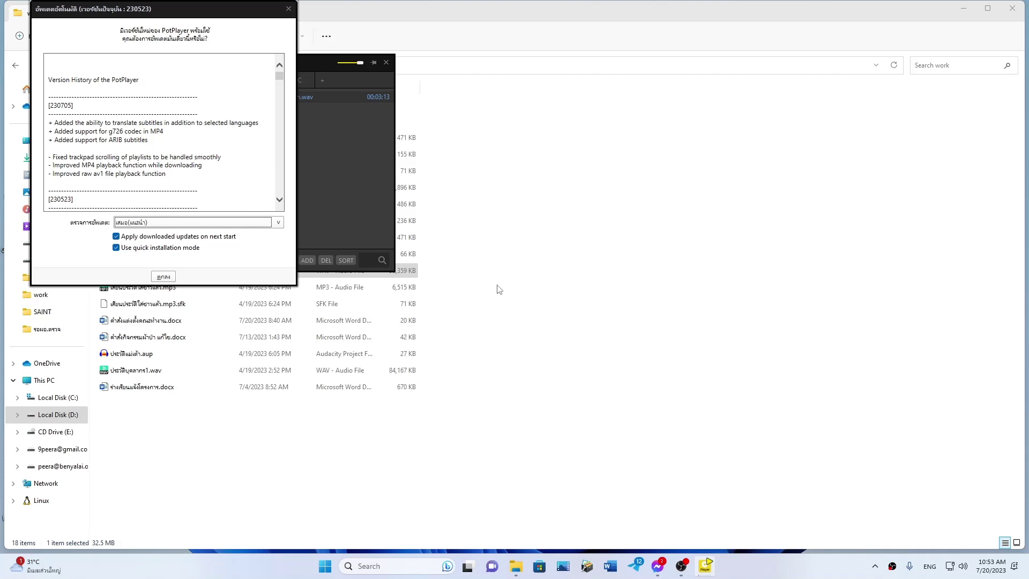
key("Tab")
key("Tab")
key("Tab")
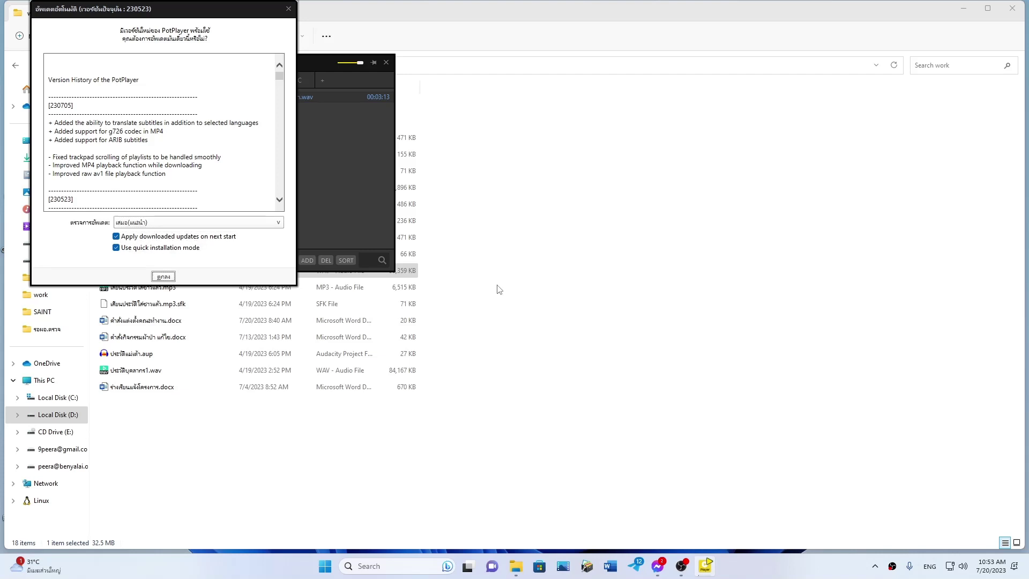
key("Tab")
key("Return")
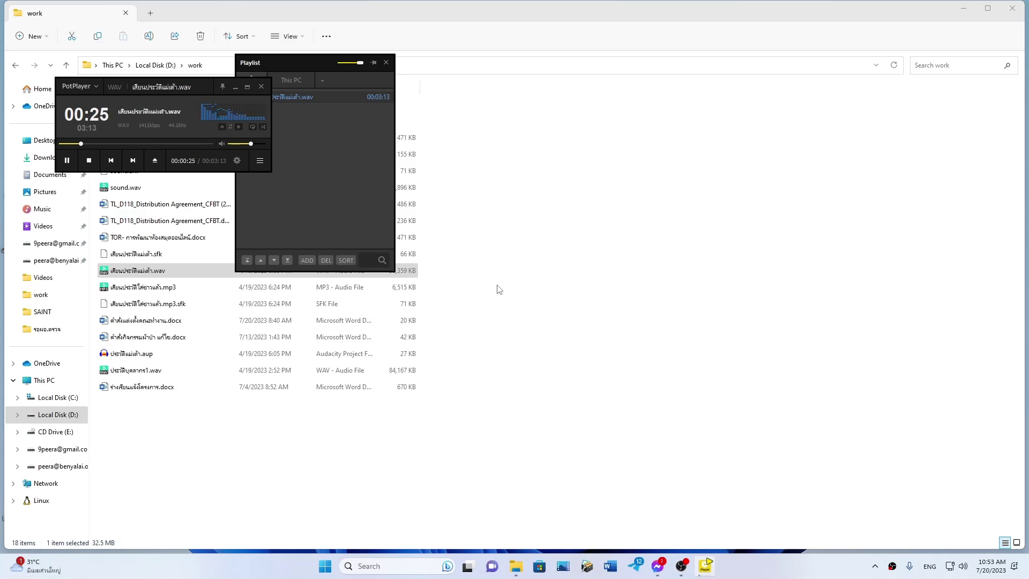
- Skip back and forth in the playing recording, then close the player and return to the desktop
key("Up")
key("Left")
key("Right")
key("Right")
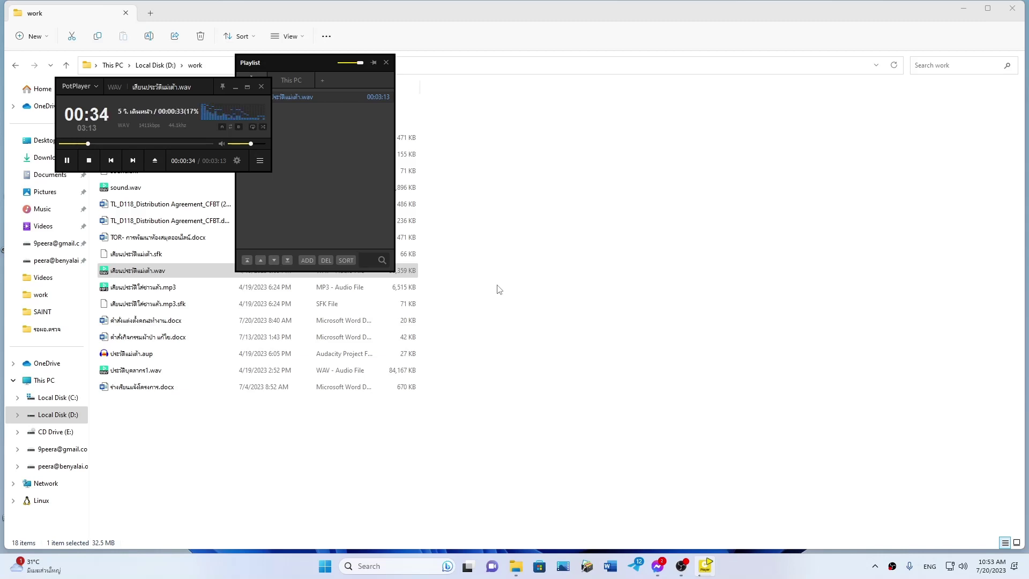
key("alt+F4")
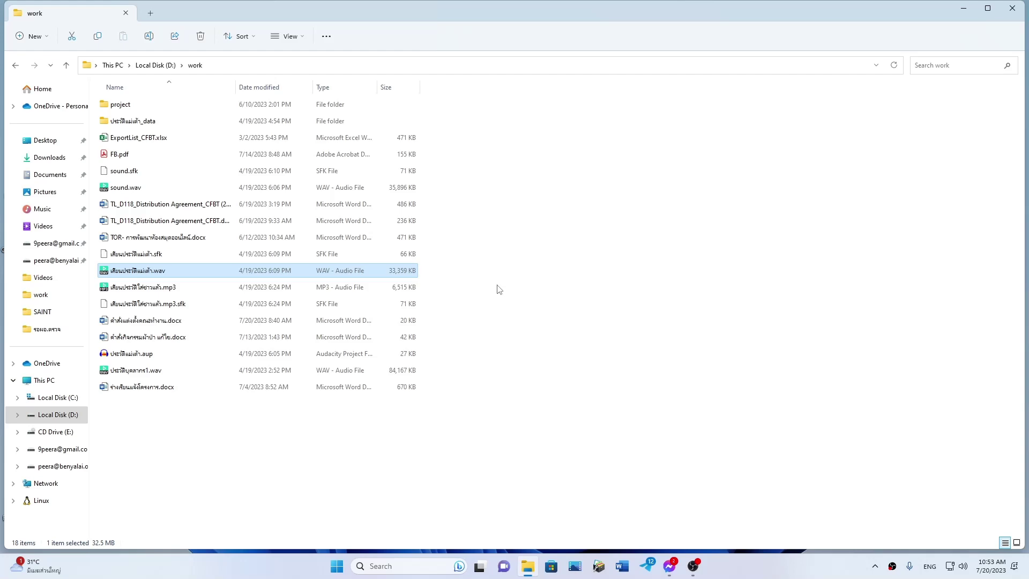
key("super+d")
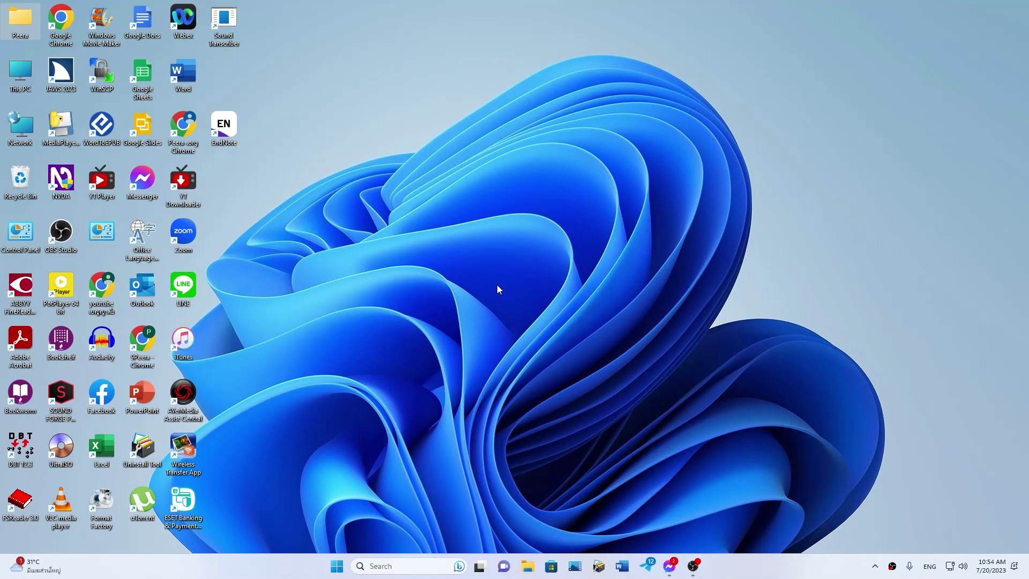
- Launch Sound Transcriber from the desktop and open its dialog for selecting a source file
key("s")
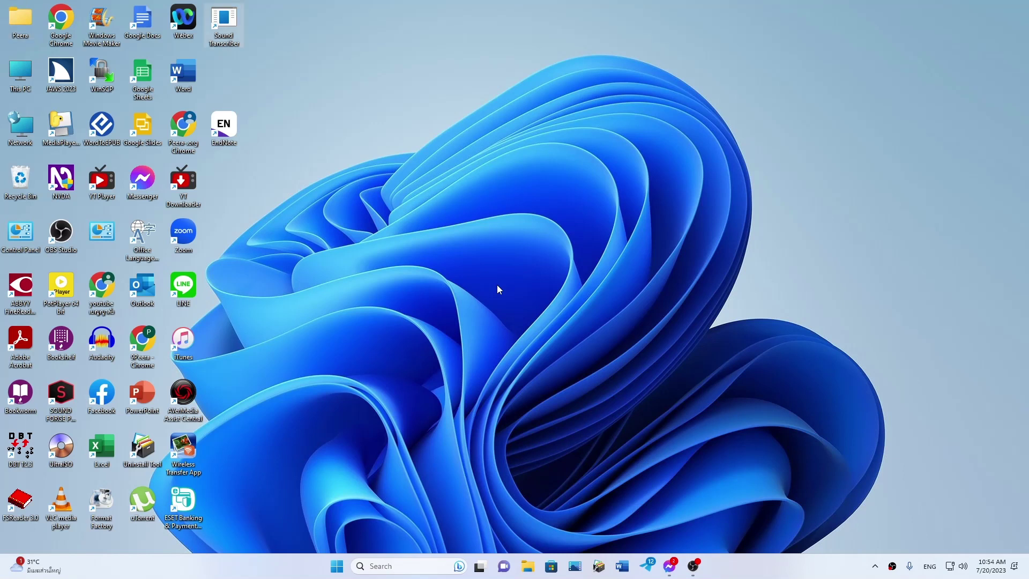
key("Return")
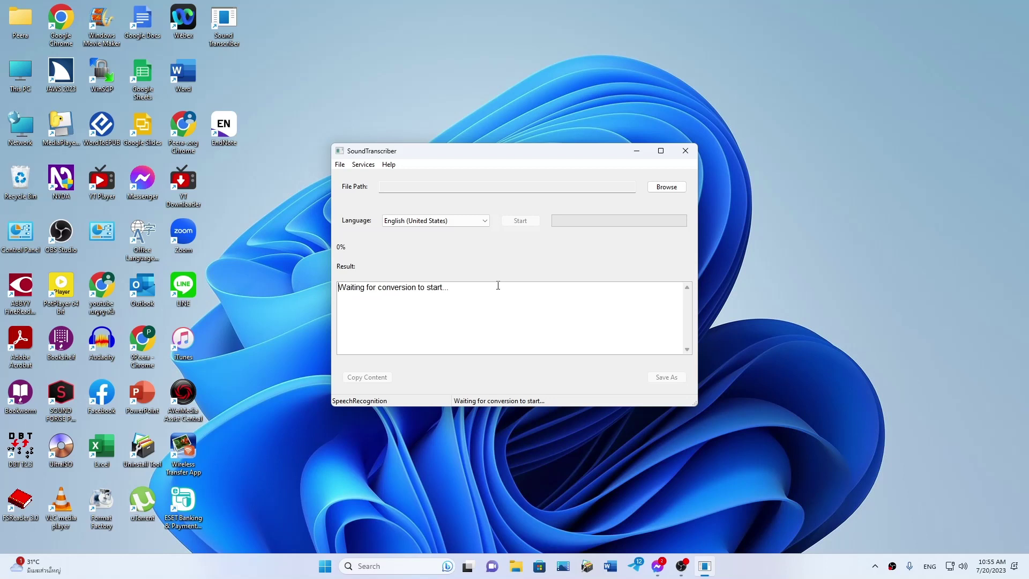
key("Tab")
key("shift+Tab")
key("Tab")
key("Tab")
key("Tab")
key("Tab")
key("Tab")
key("Return")
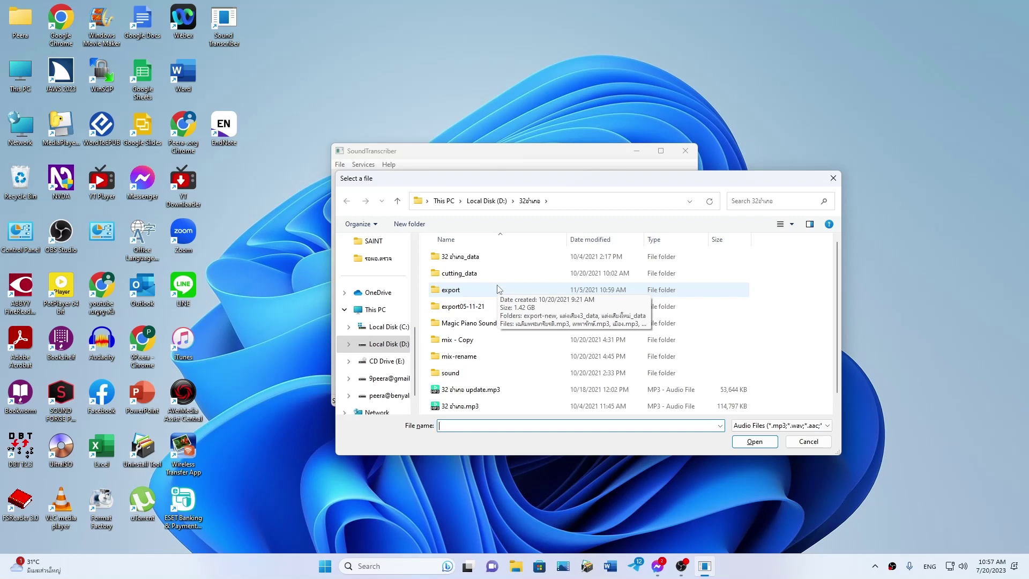
- Compare the audio and video file type filters in the file selection dialog and apply Video Files
key("Tab")
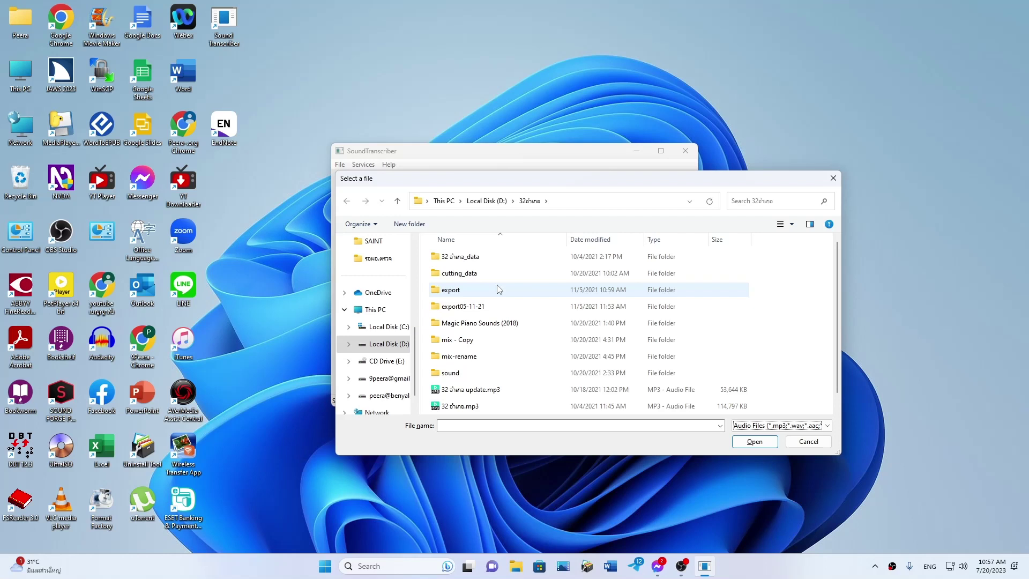
key("alt+Down")
key("Down")
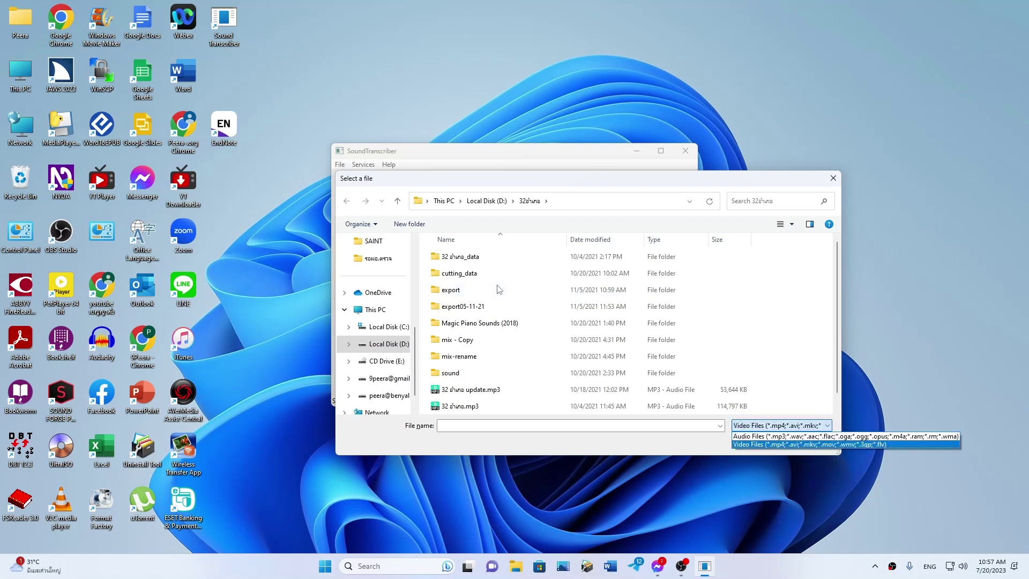
key("Up")
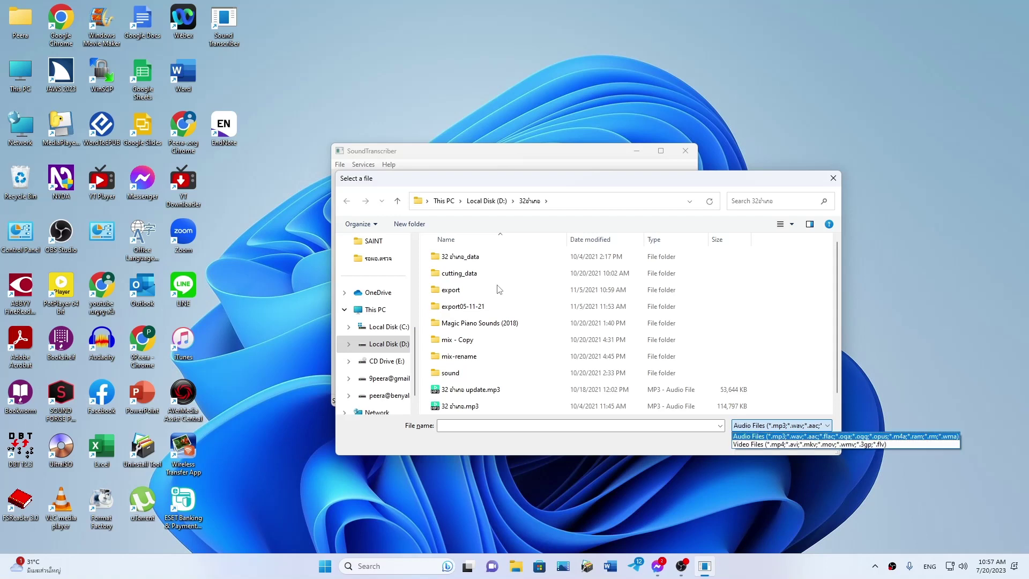
key("Down")
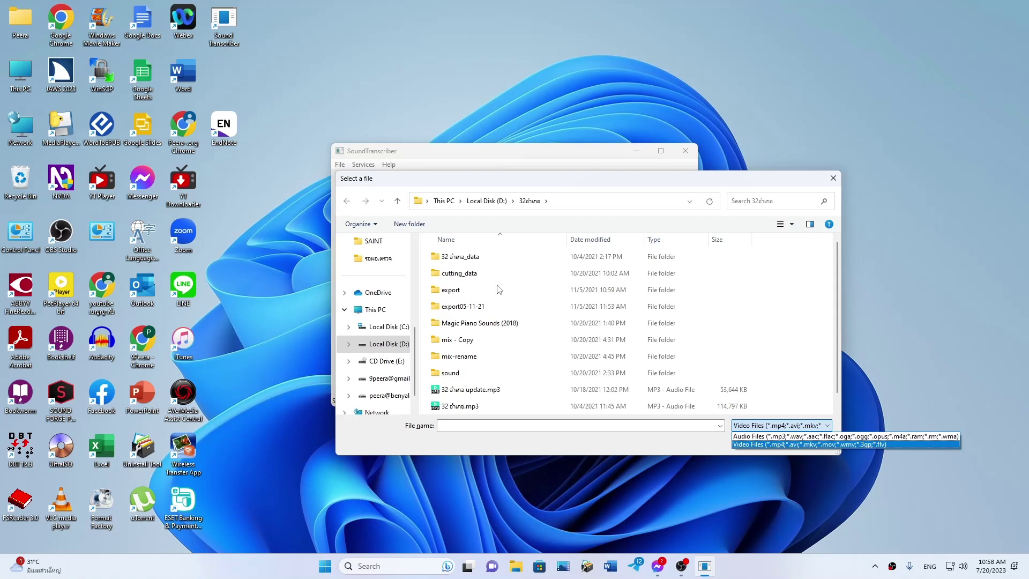
key("Return")
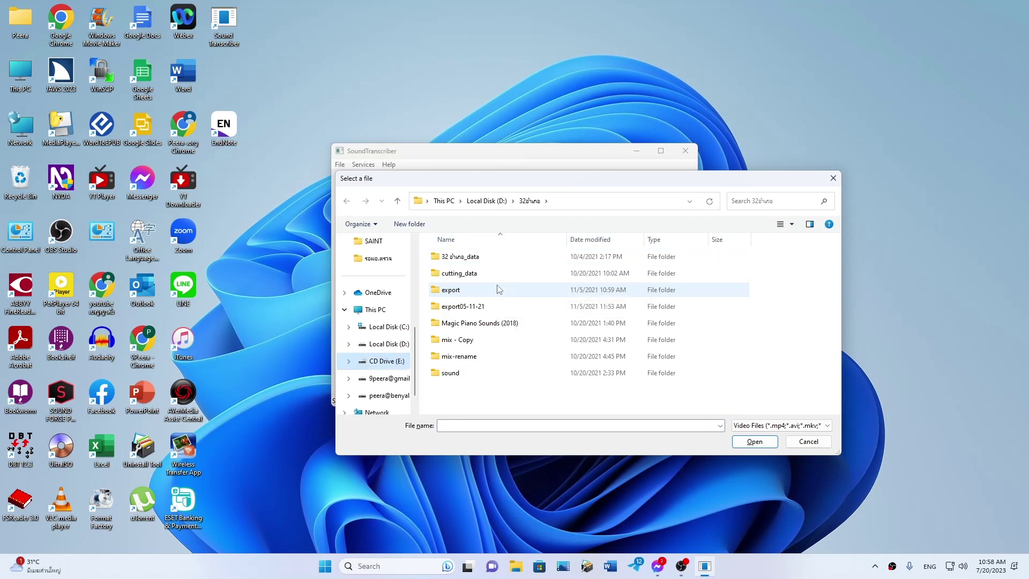
- Go up to drive D: in the file selection dialog and open the work folder
key("alt+Up")
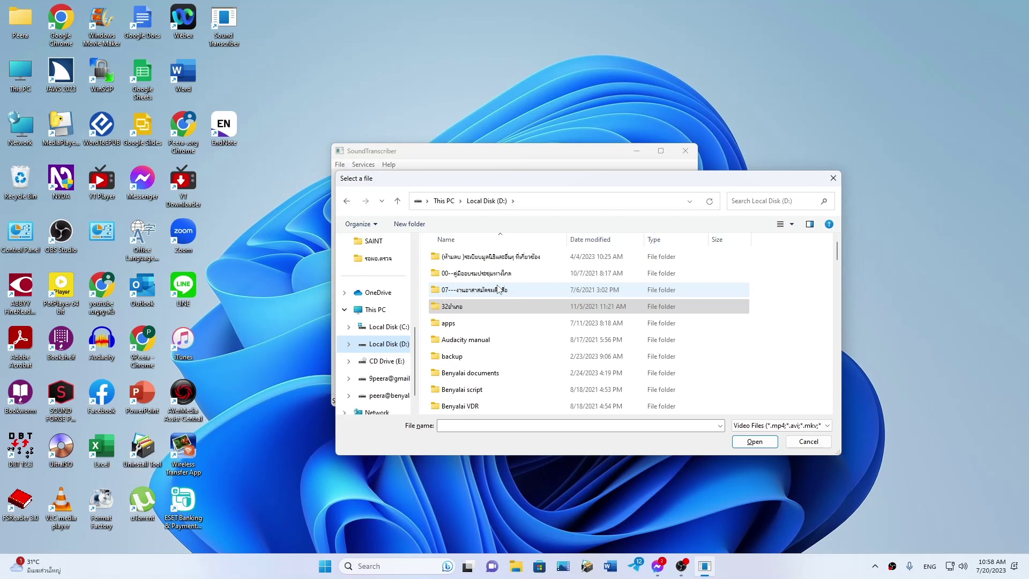
key("Tab")
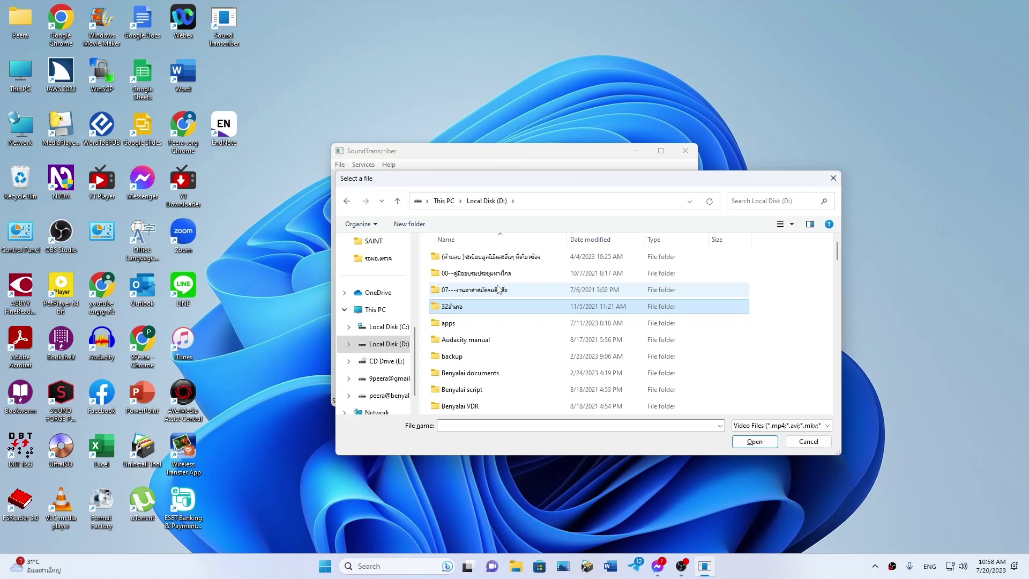
key("w")
key("Down")
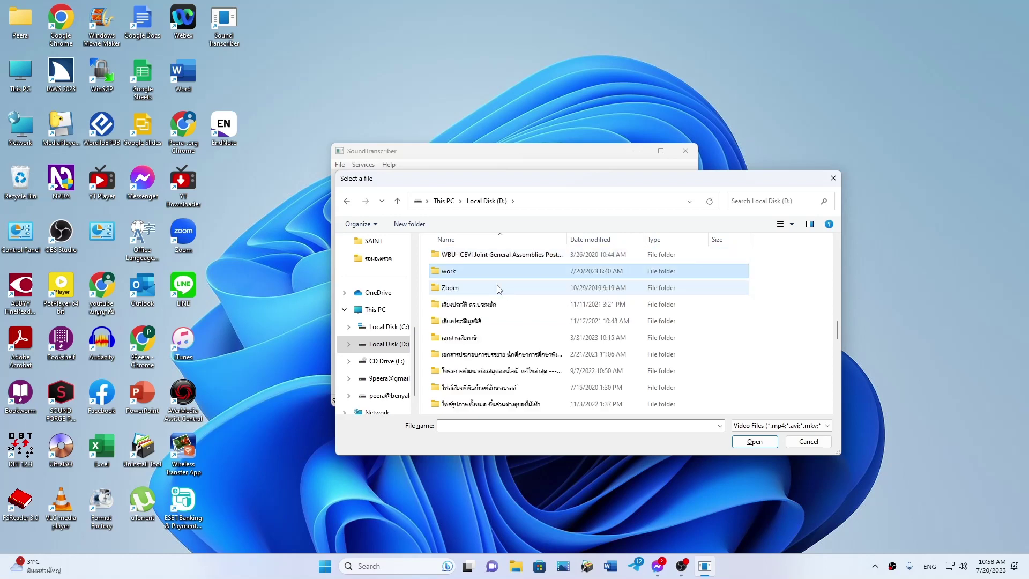
key("Return")
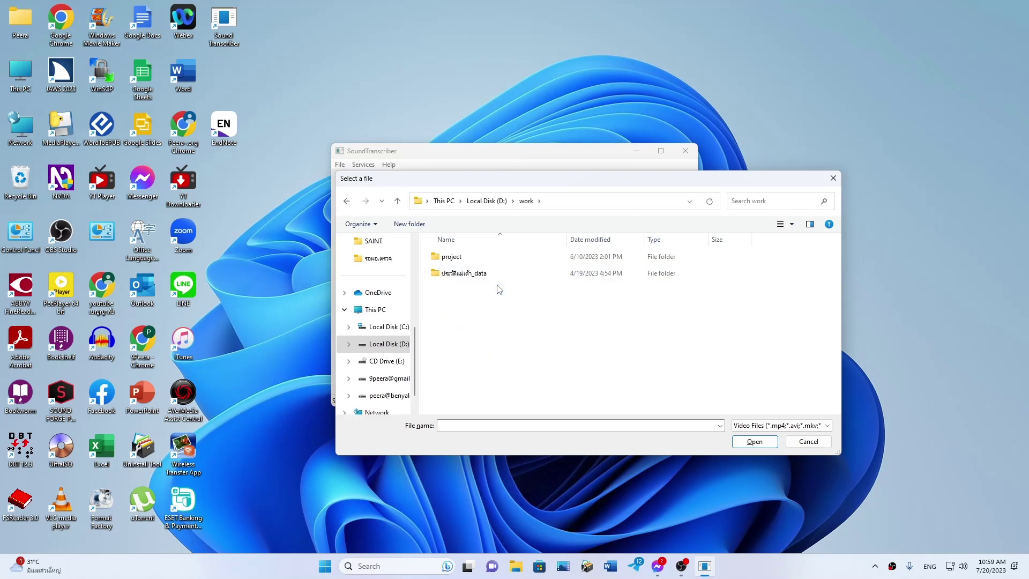
- Look through the folders inside work and set the file type filter to Audio Files
key("Down")
key("Up")
key("Down")
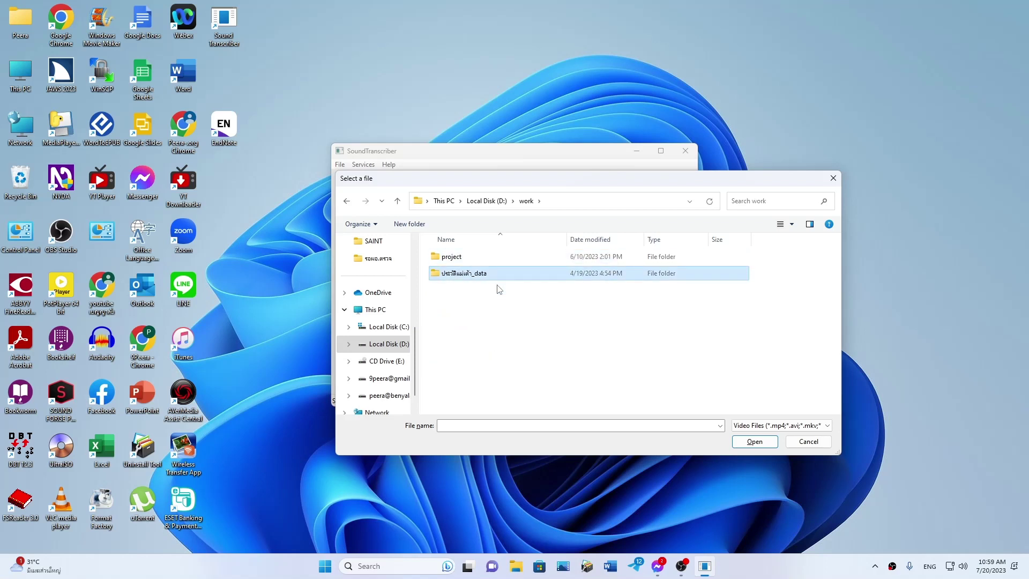
key("Up")
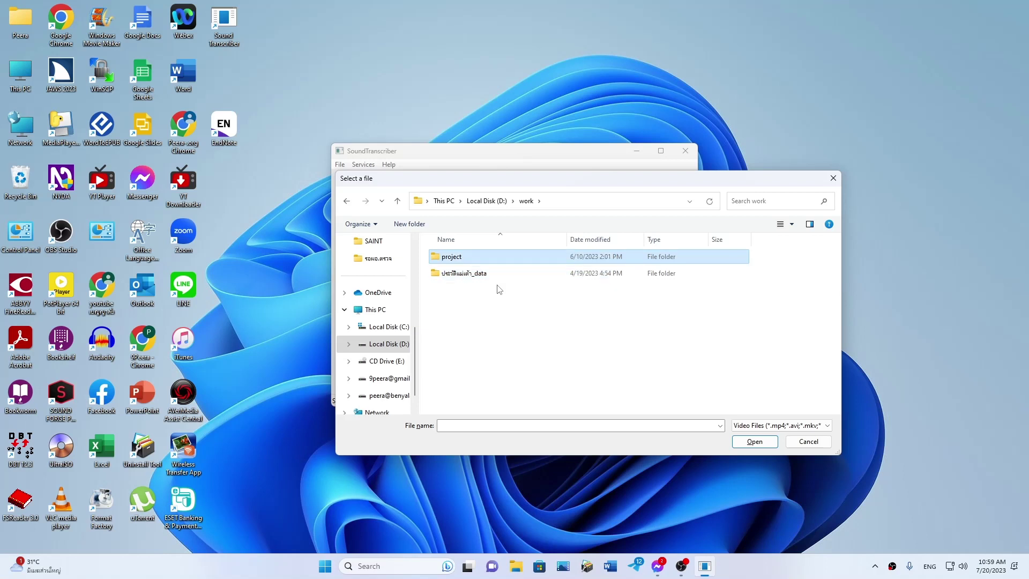
key("Down")
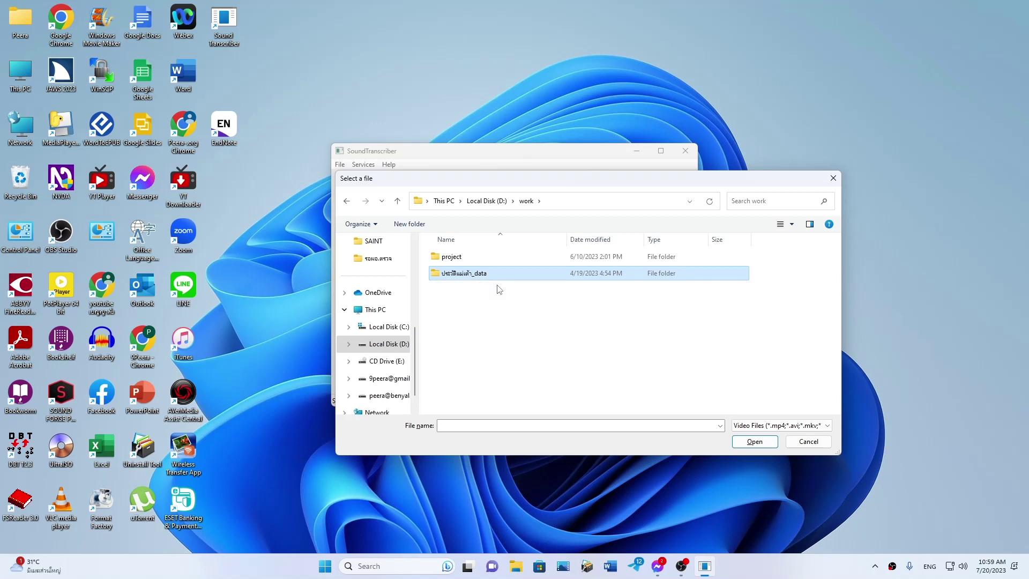
key("shift+Tab")
key("Tab")
key("Tab")
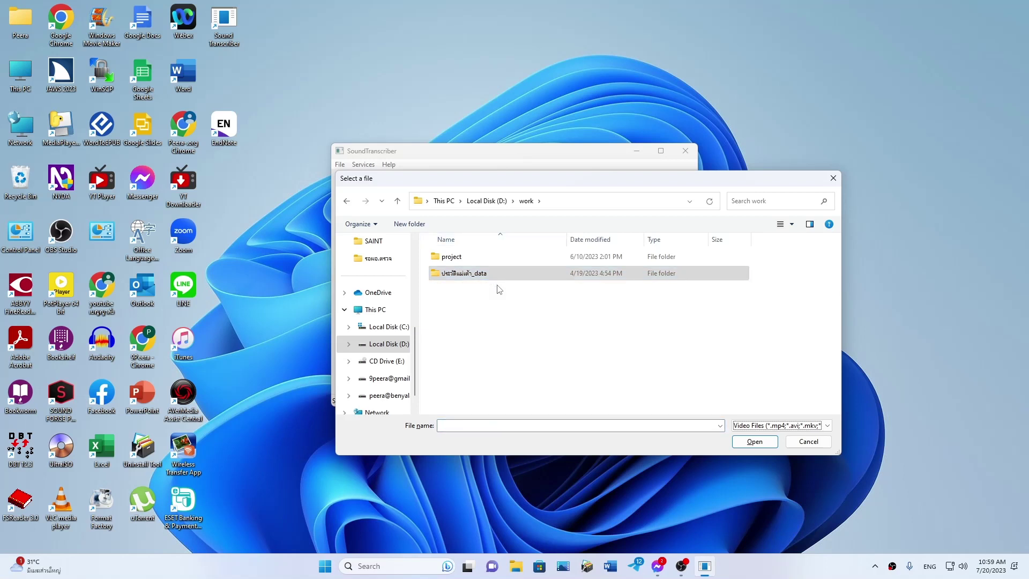
key("alt+Down")
key("Up")
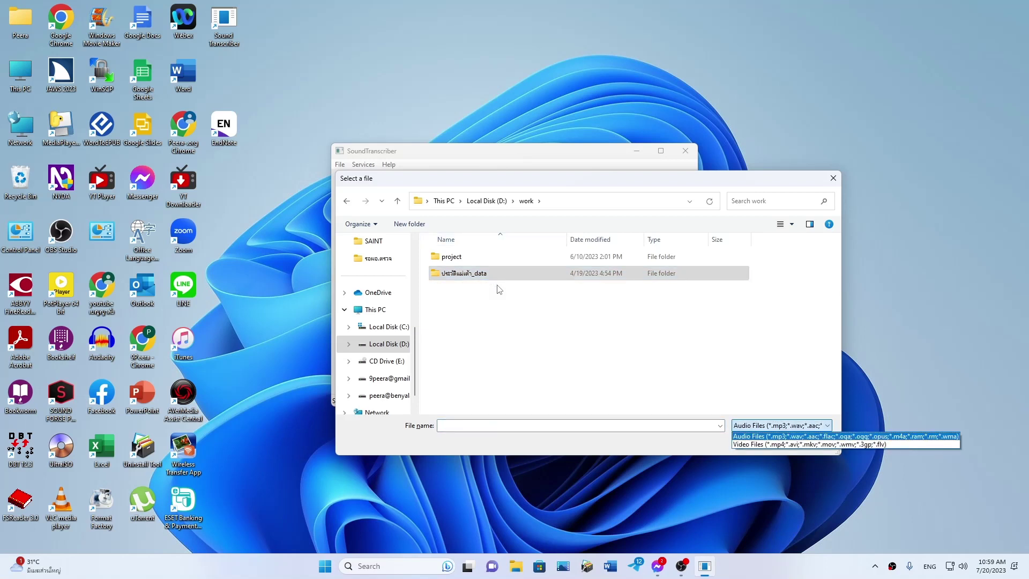
key("Return")
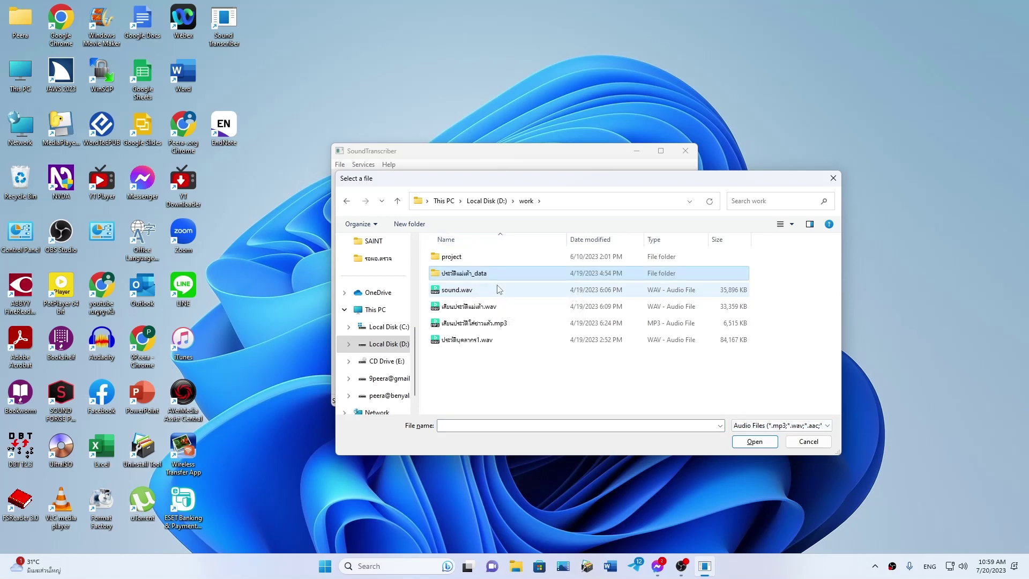
- Load the 33,359 KB WAV recording from the work folder as the file to transcribe
left_click(499, 290)
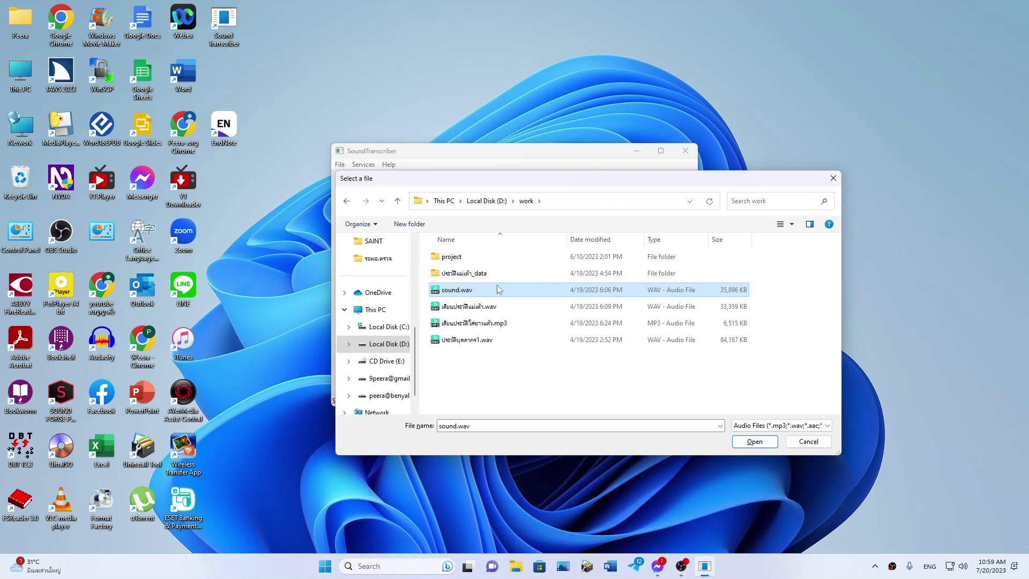
key("Down")
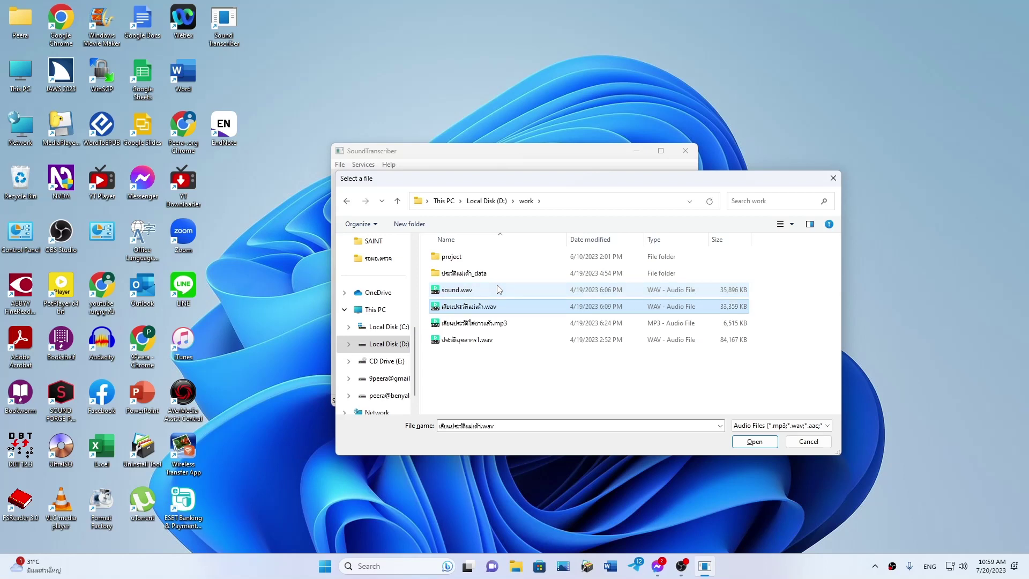
key("Down")
key("Up")
key("Return")
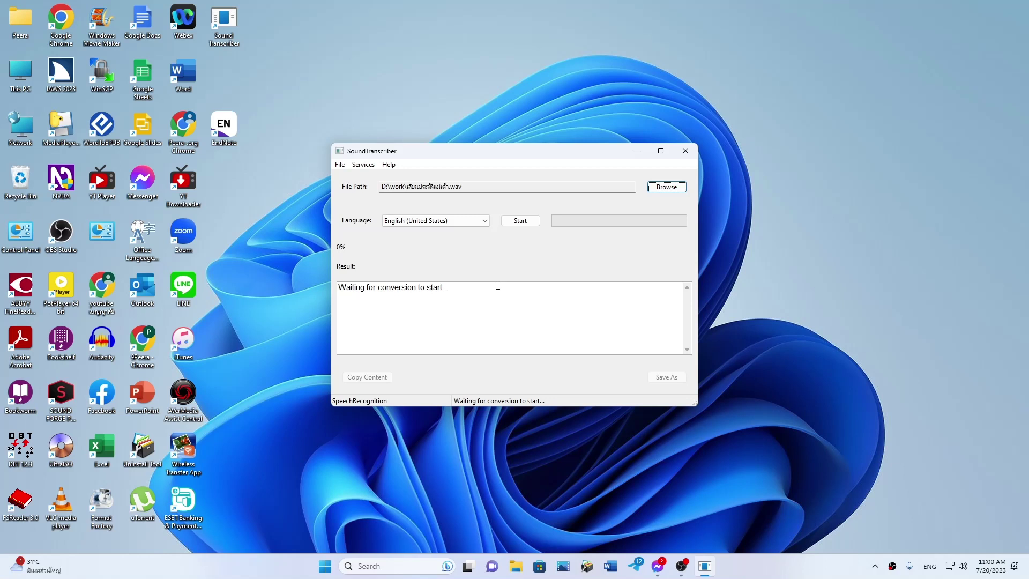
- Set the recognition language to Thai and start transcribing the loaded recording
key("Tab")
key("Tab")
key("Tab")
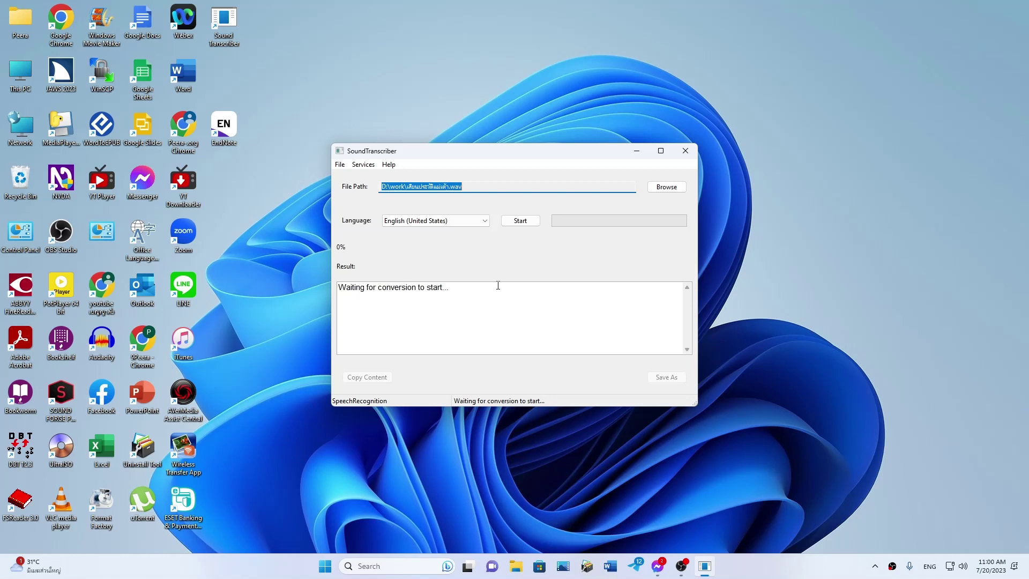
key("Tab")
key("Tab")
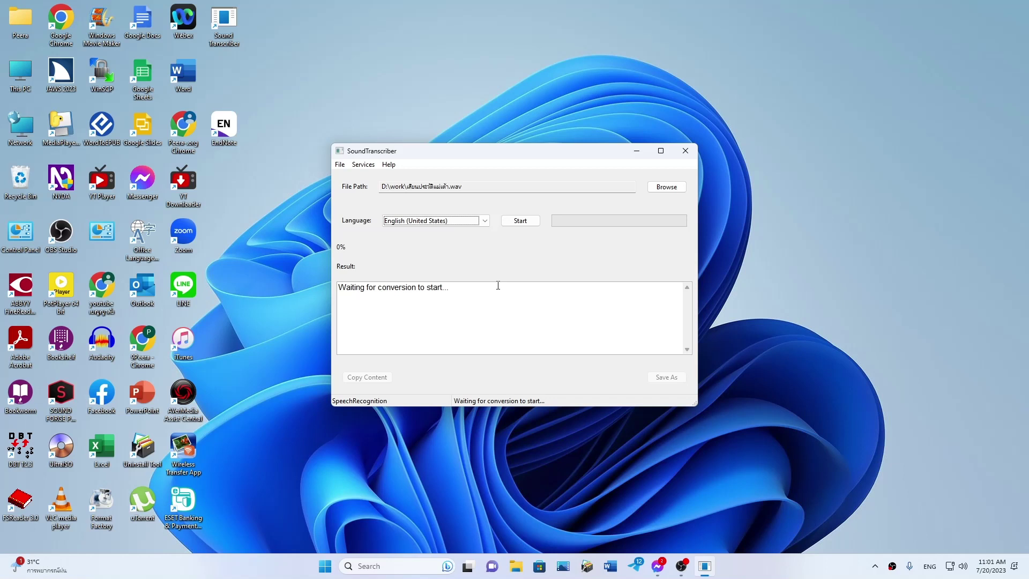
key("m")
key("m")
key("m")
key("m")
key("m")
key("m")
key("s")
key("s")
key("s")
key("s")
key("s")
key("s")
key("s")
key("z")
key("t")
key("t")
key("t")
key("t")
key("Tab")
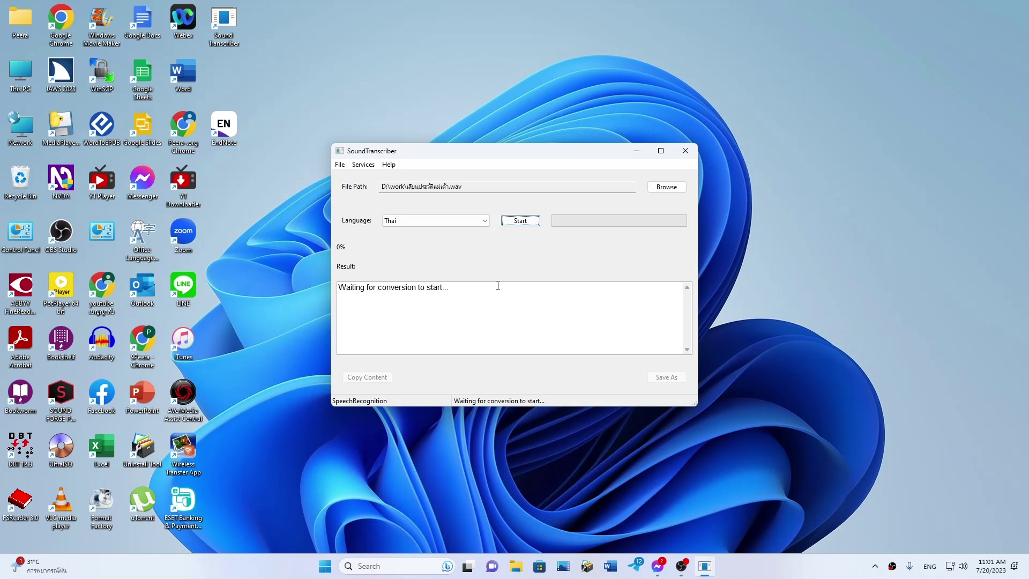
key("space")
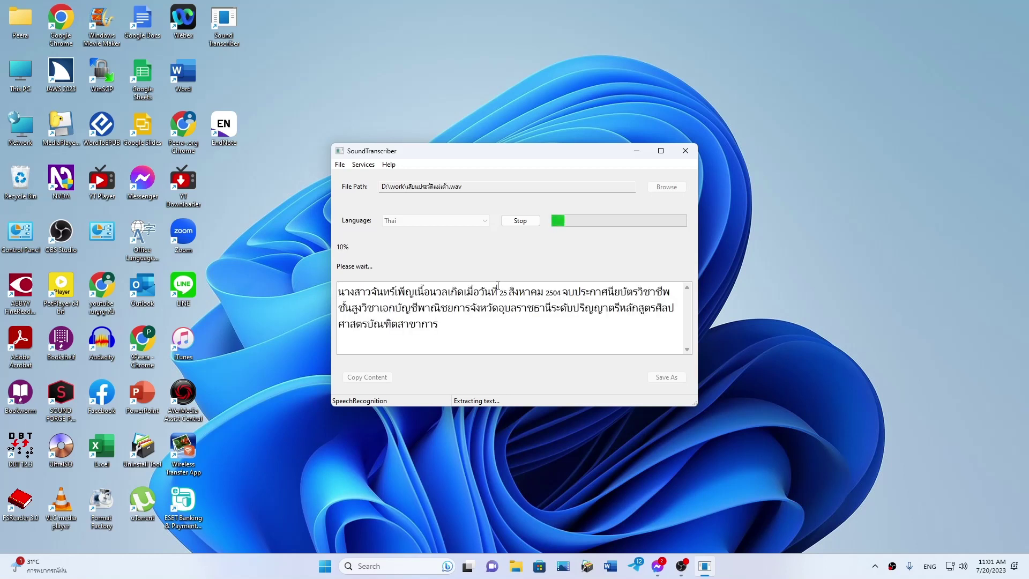
- Monitor the transcription progress and check the partial text while the recording is being converted
key("Down")
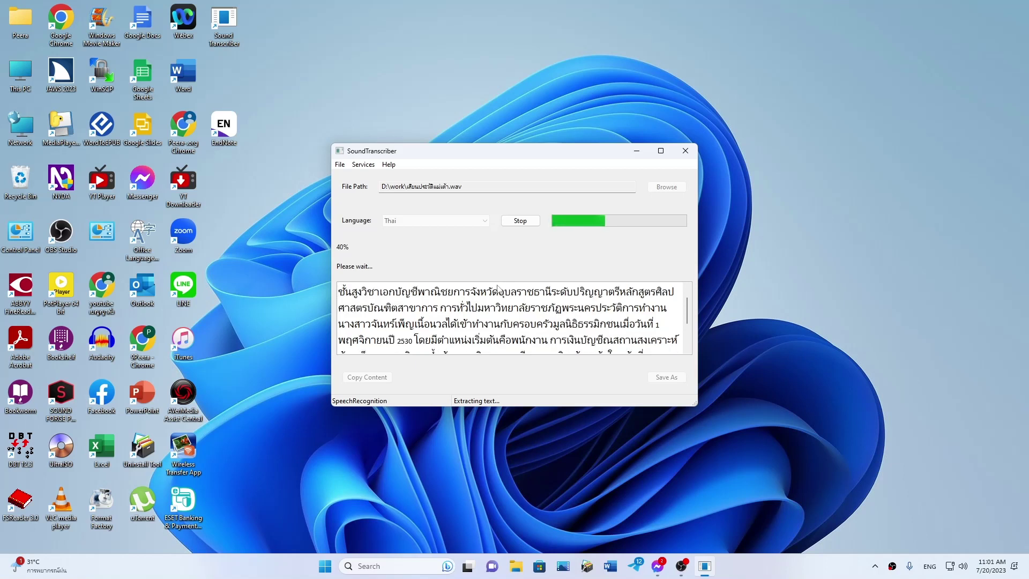
key("Tab")
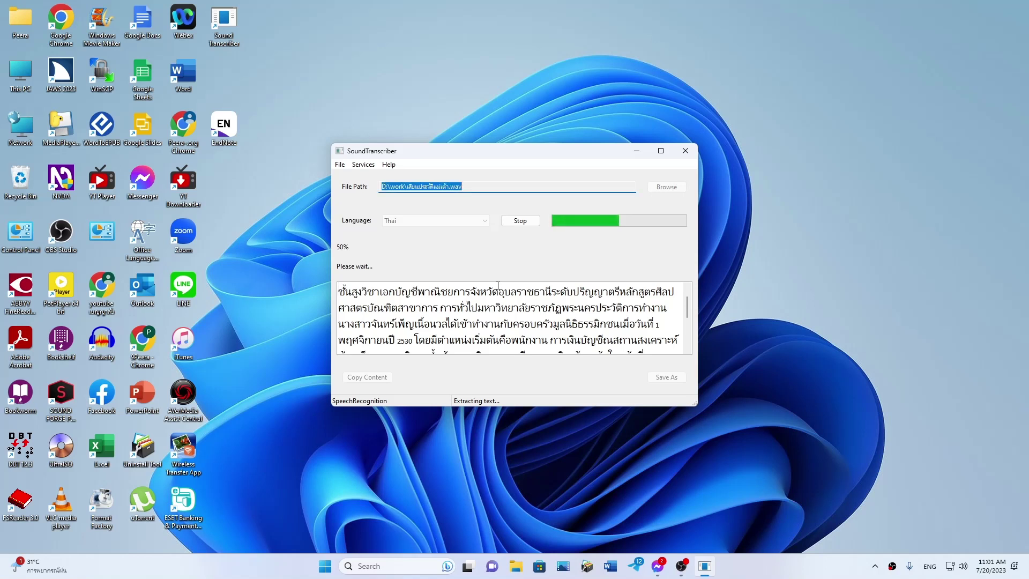
key("Tab")
key("Tab")
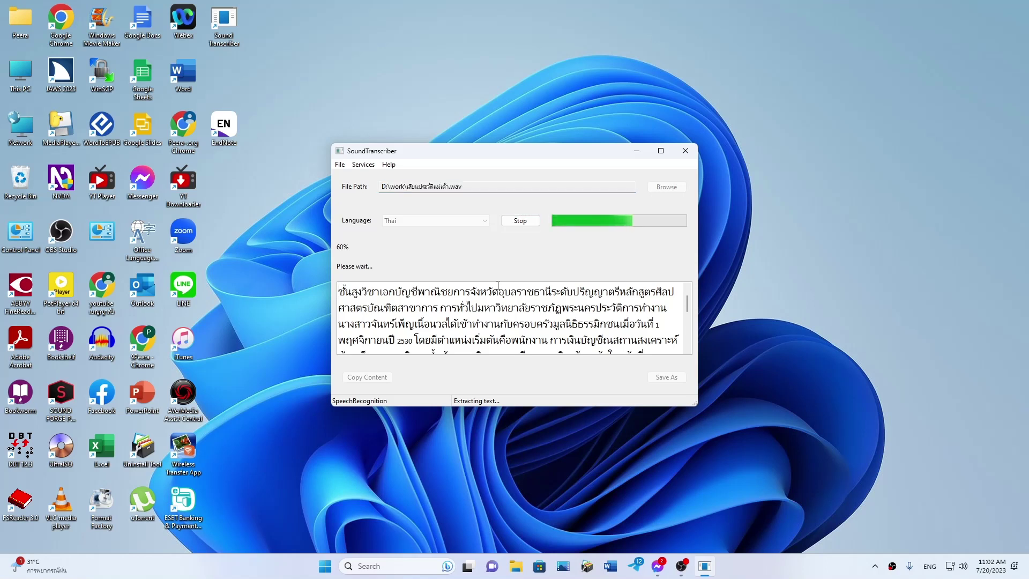
key("Up")
key("Tab")
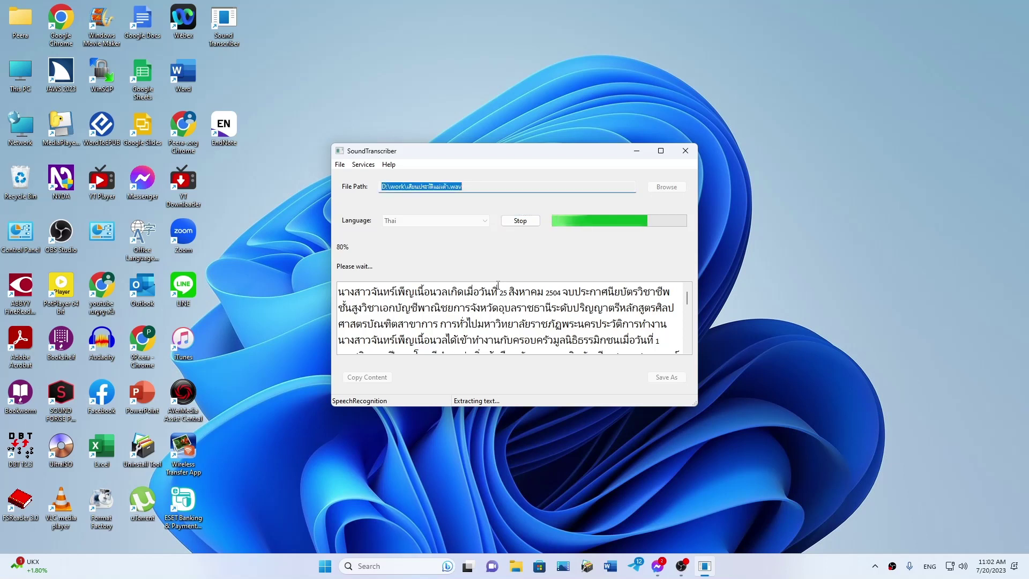
key("Tab")
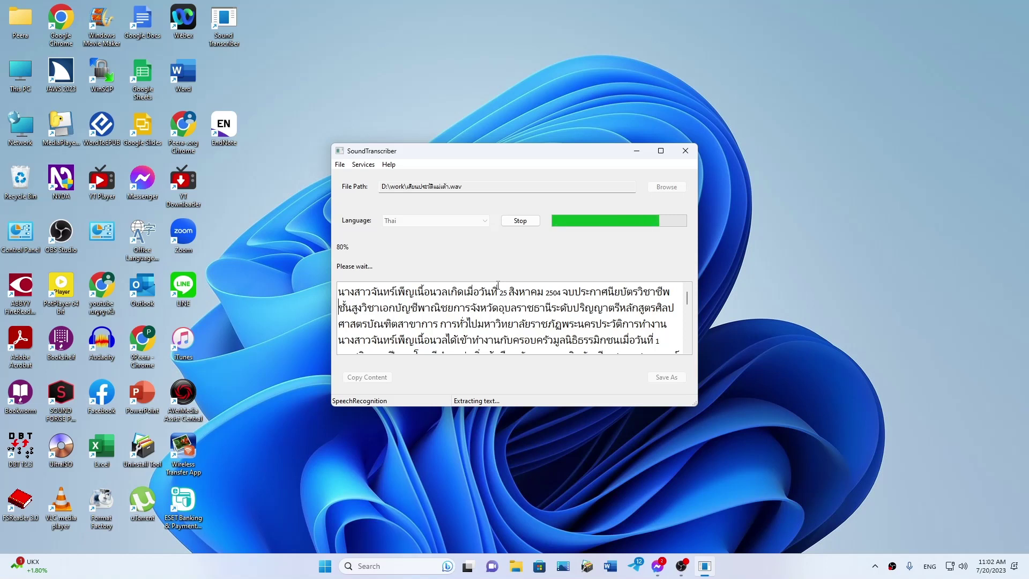
key("Tab")
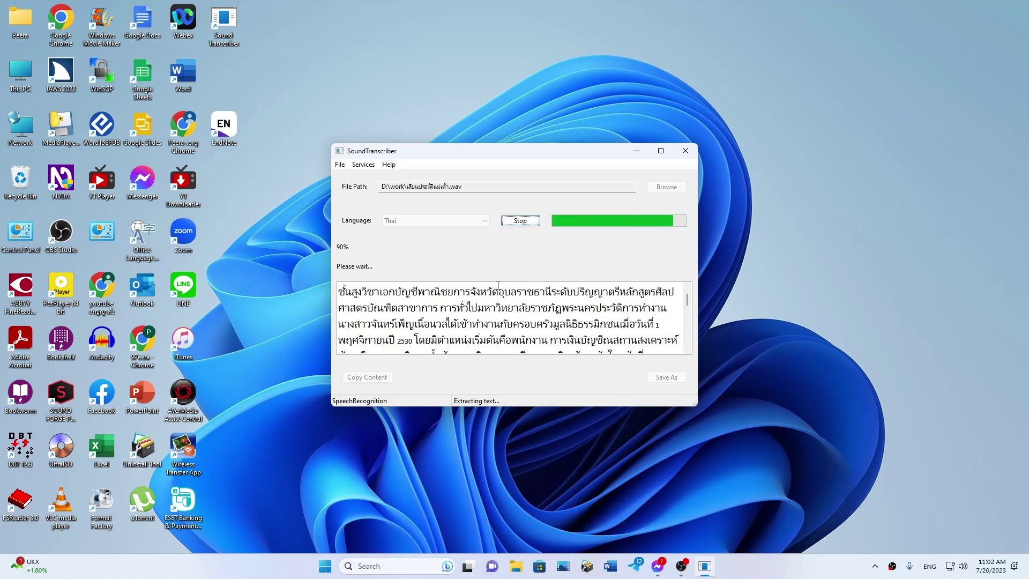
key("Tab")
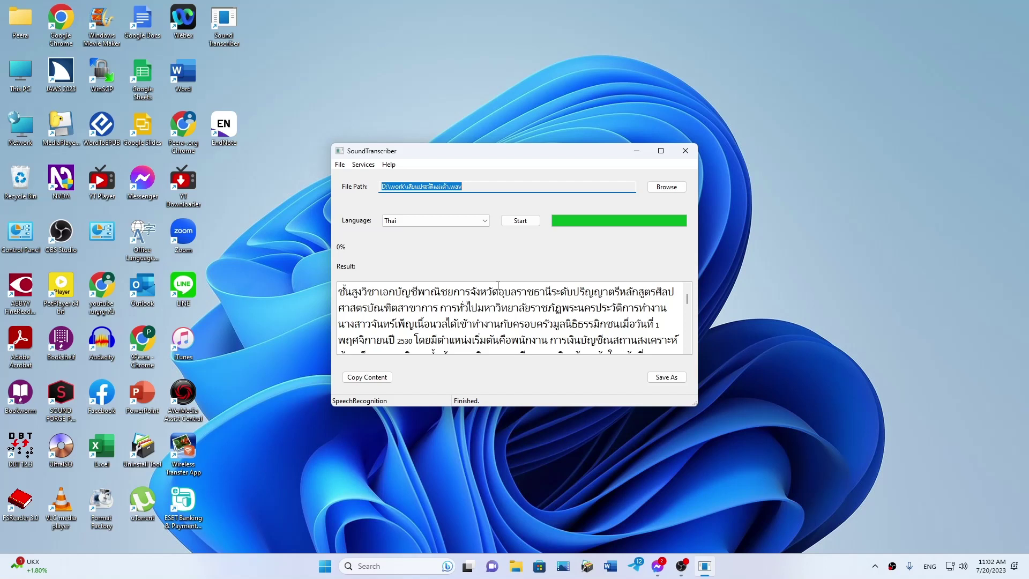
- Read through the opening lines of the finished Thai transcript in the result area
key("Tab")
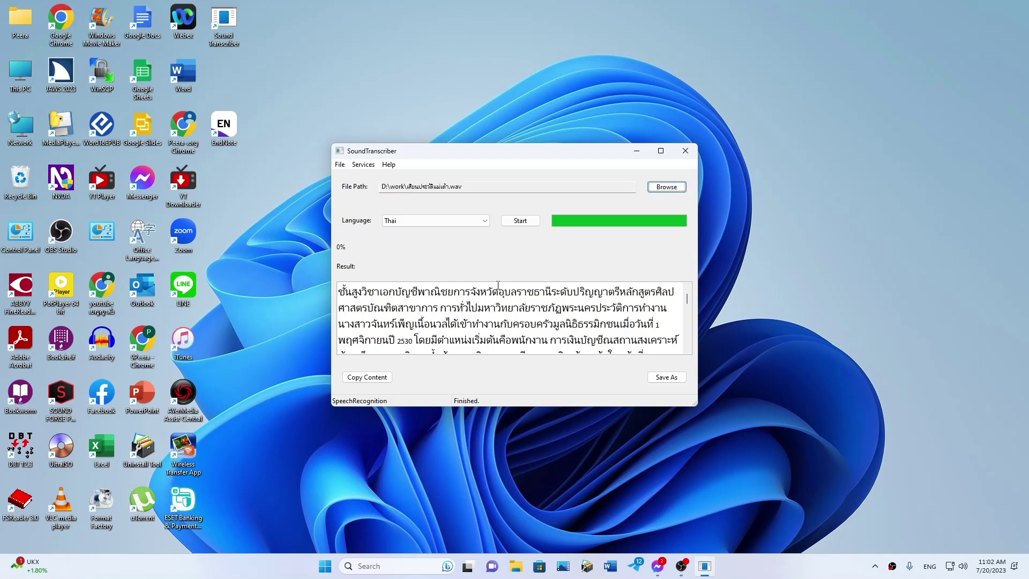
key("Tab")
key("Up")
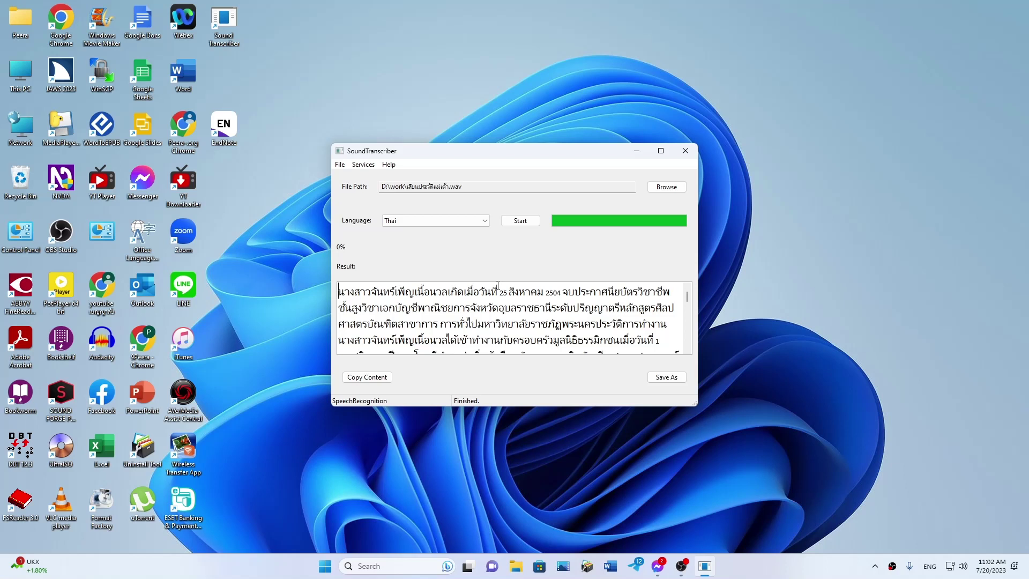
key("Down")
key("Down")
key("Down")
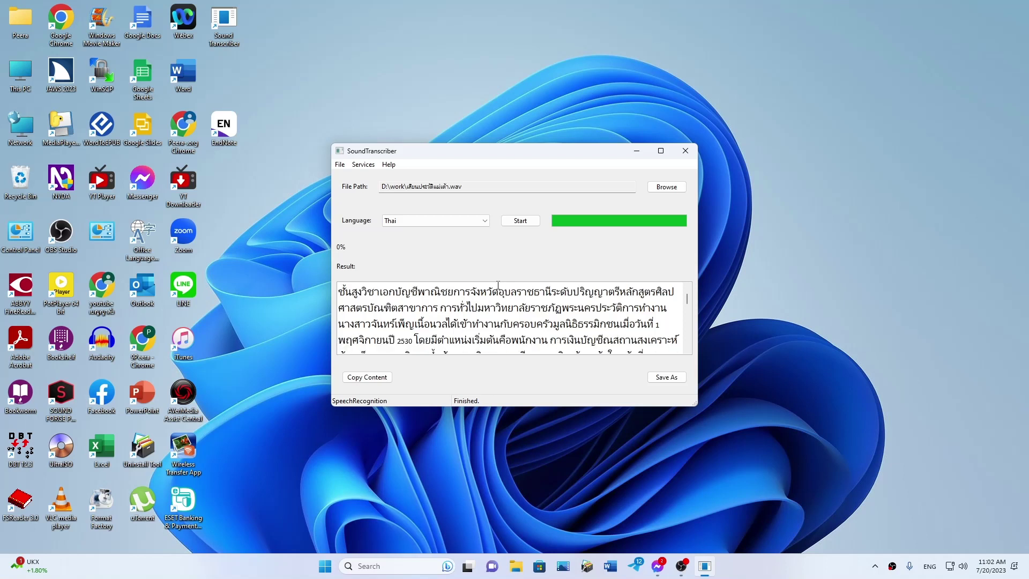
- Read through the rest of the finished Thai transcript down to its closing line
key("Down")
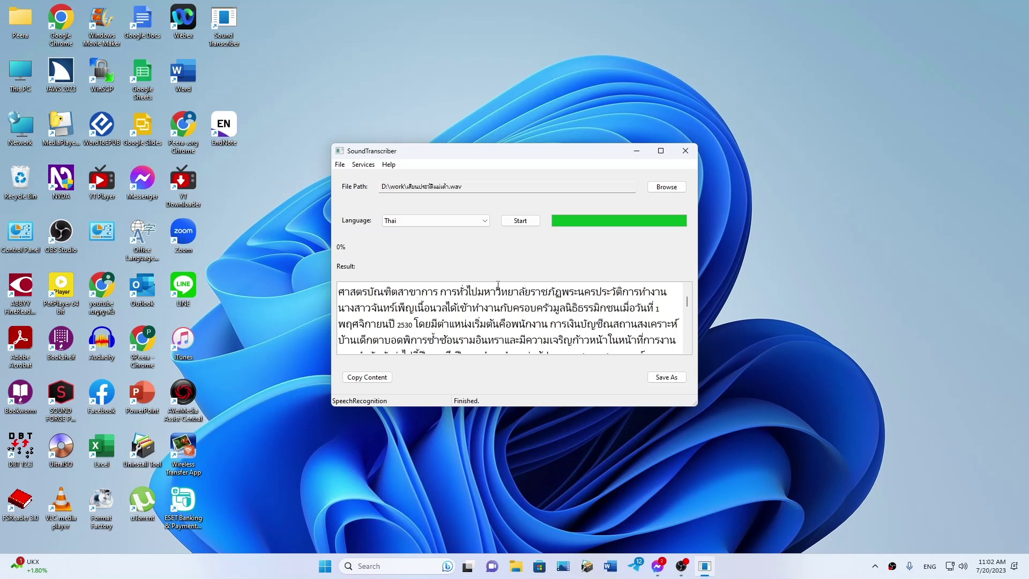
key("Down")
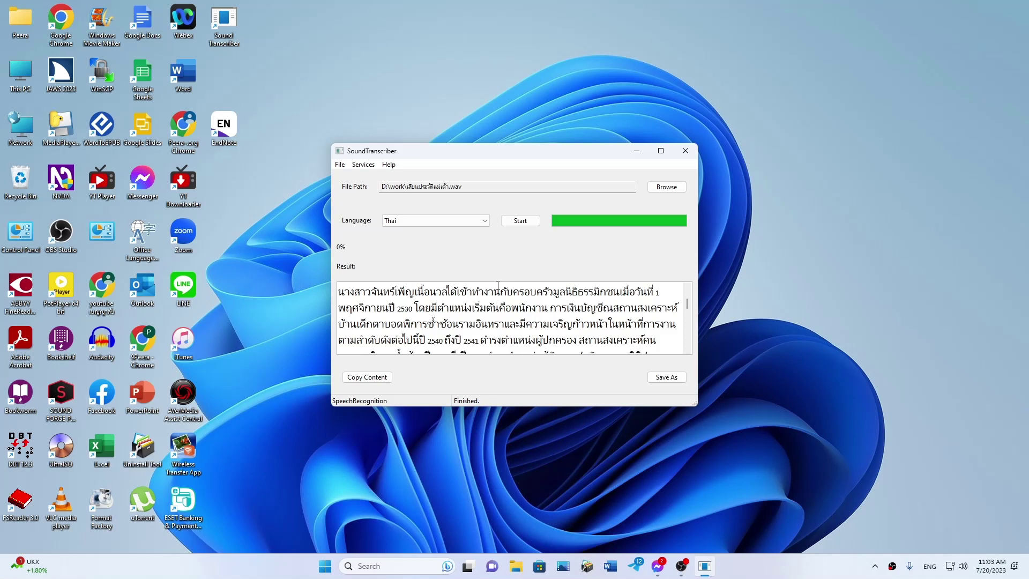
key("Down")
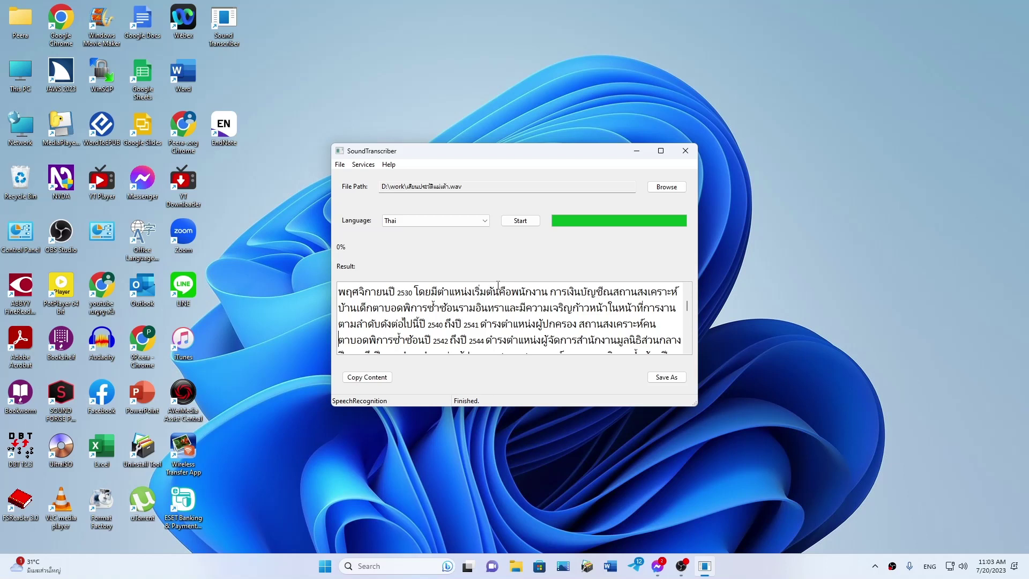
key("Down")
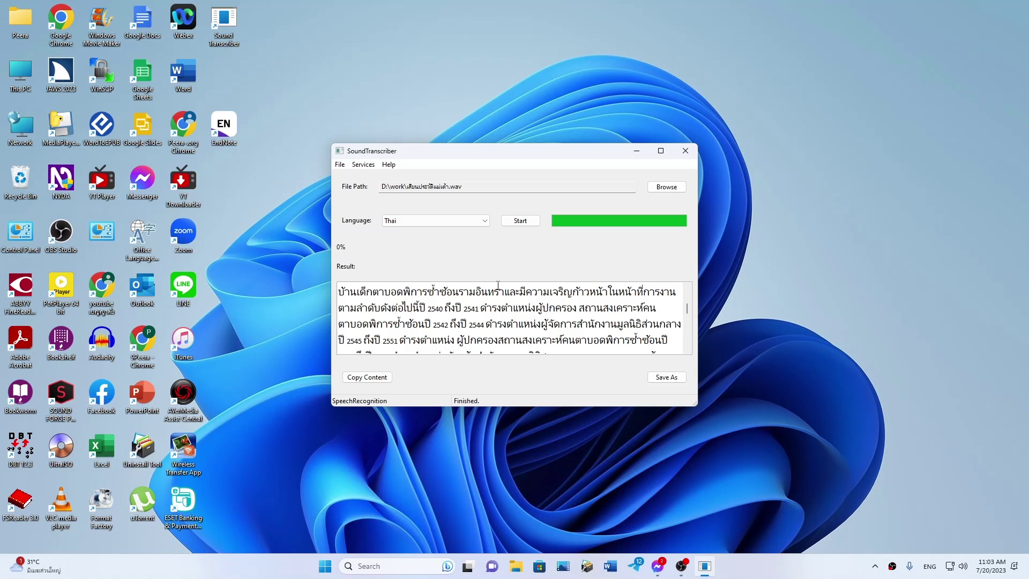
key("Down")
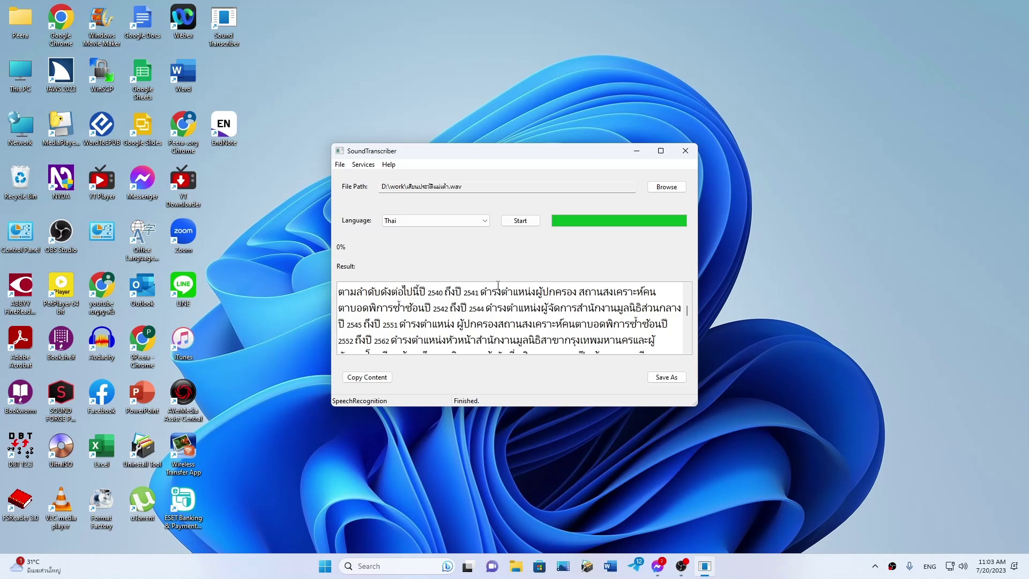
key("Down")
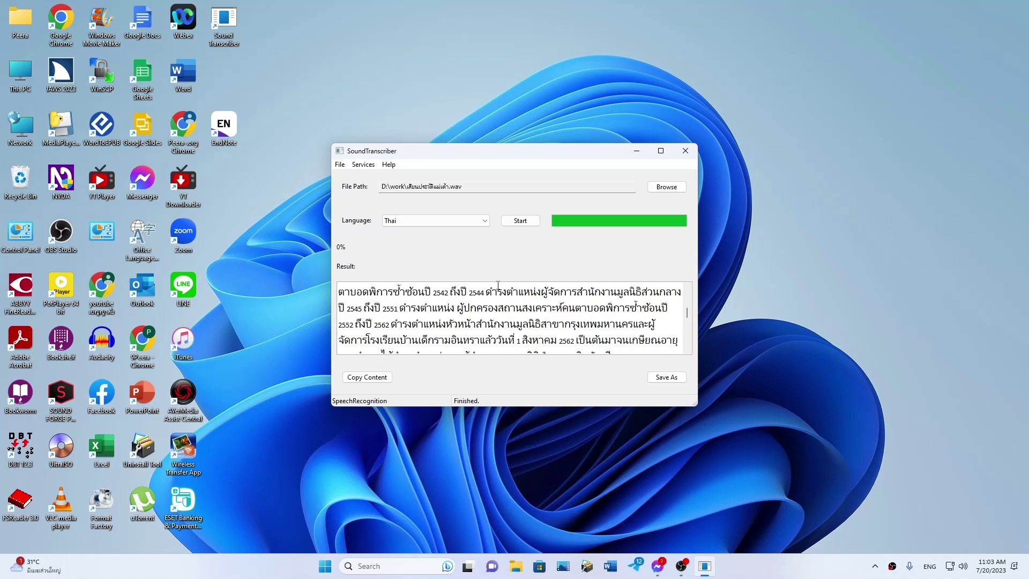
key("Down")
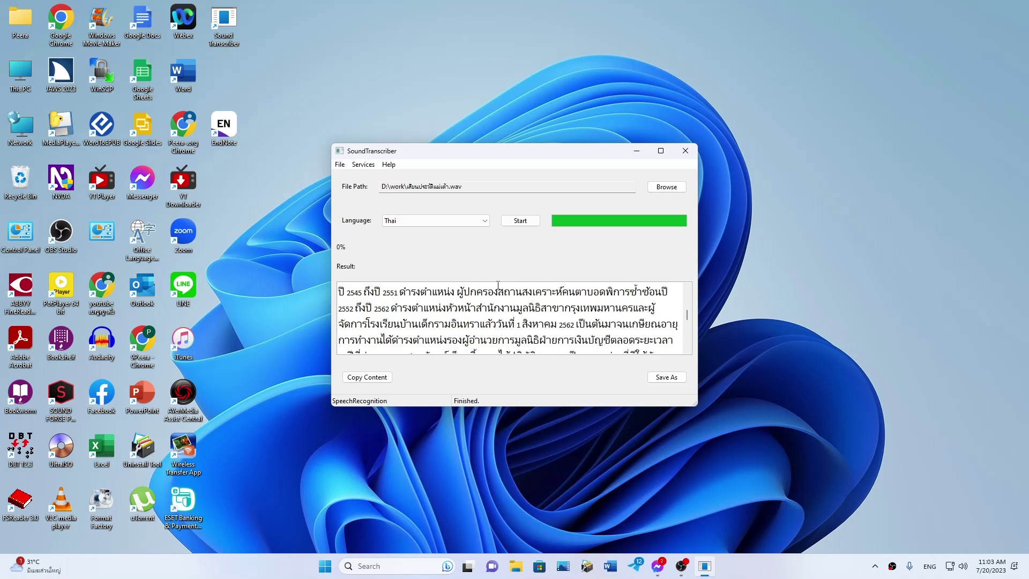
key("Down")
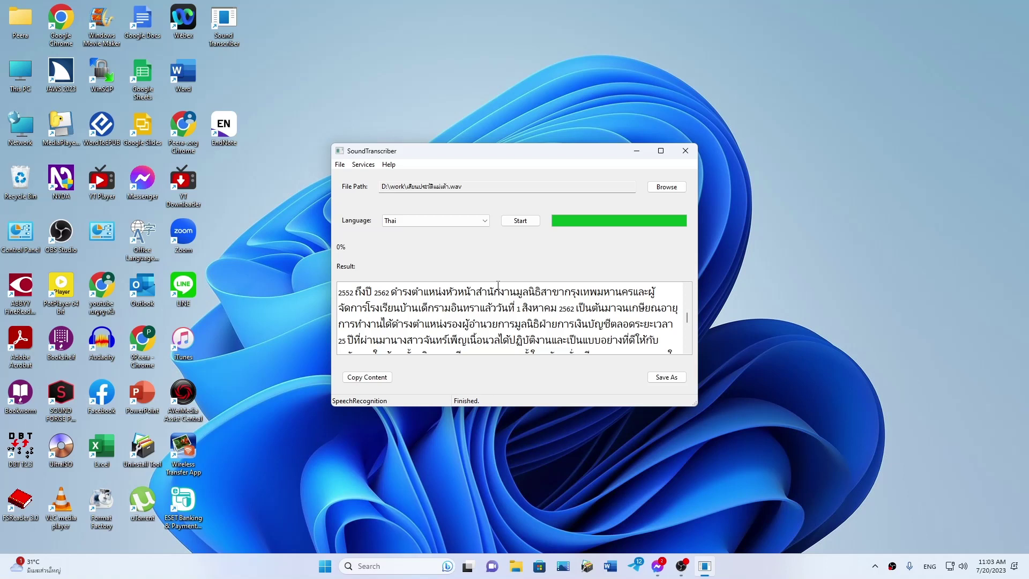
key("Down")
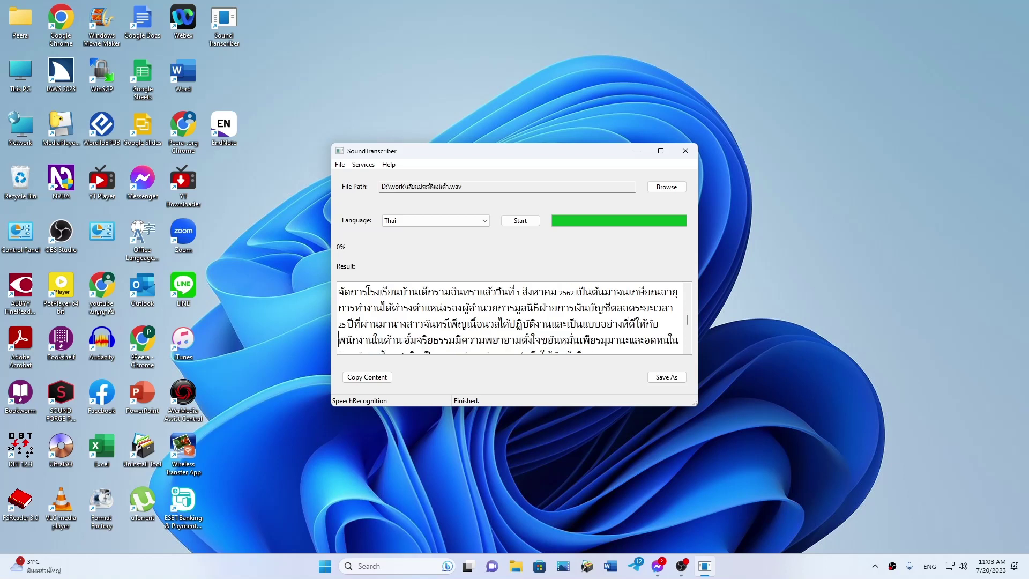
key("Down")
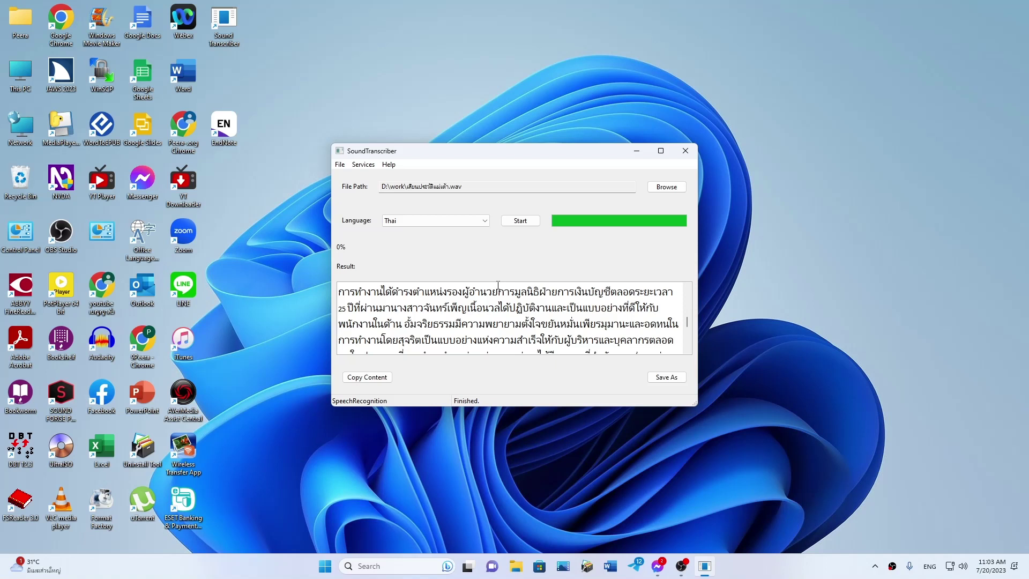
key("Down")
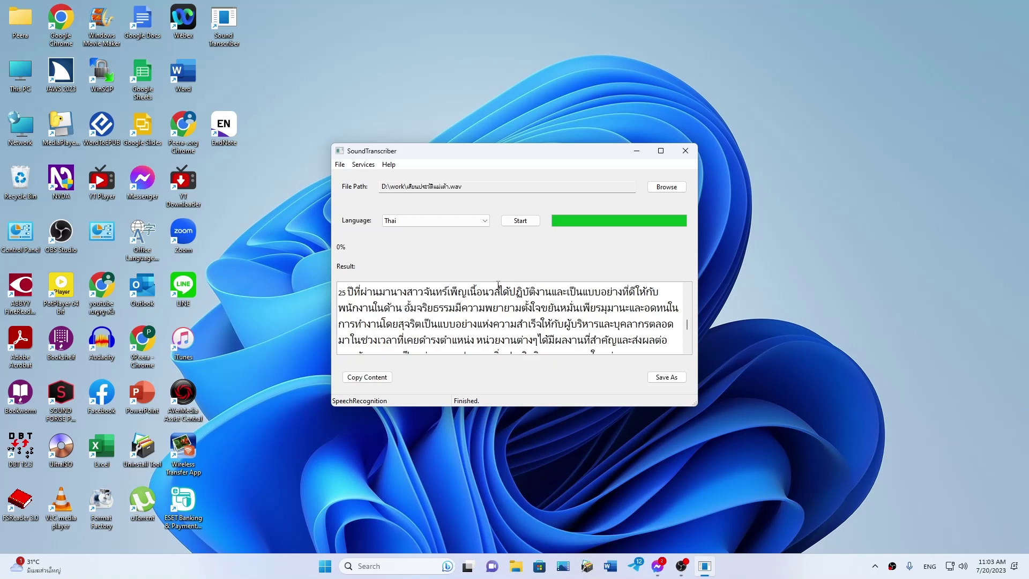
key("Down")
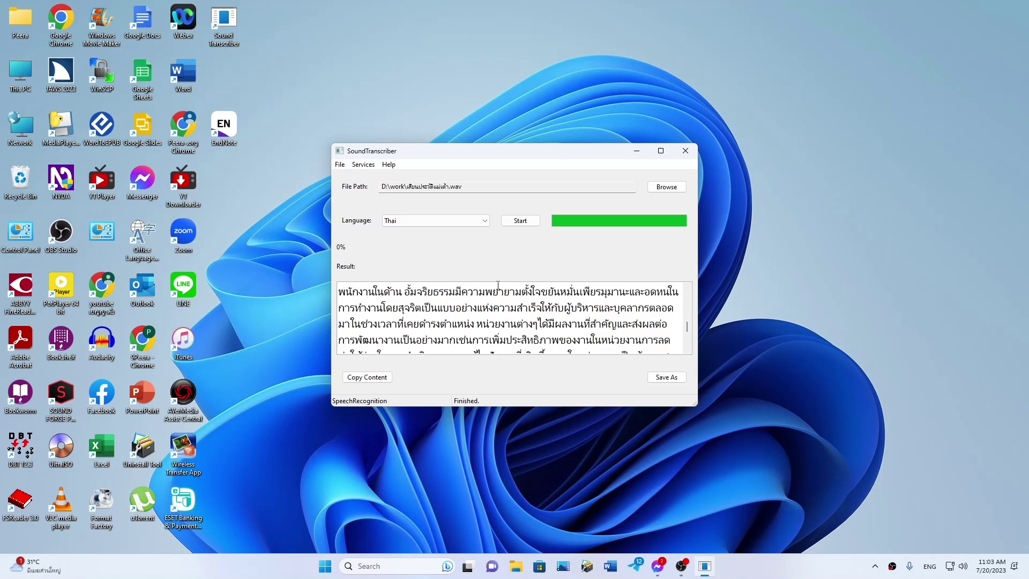
key("Down")
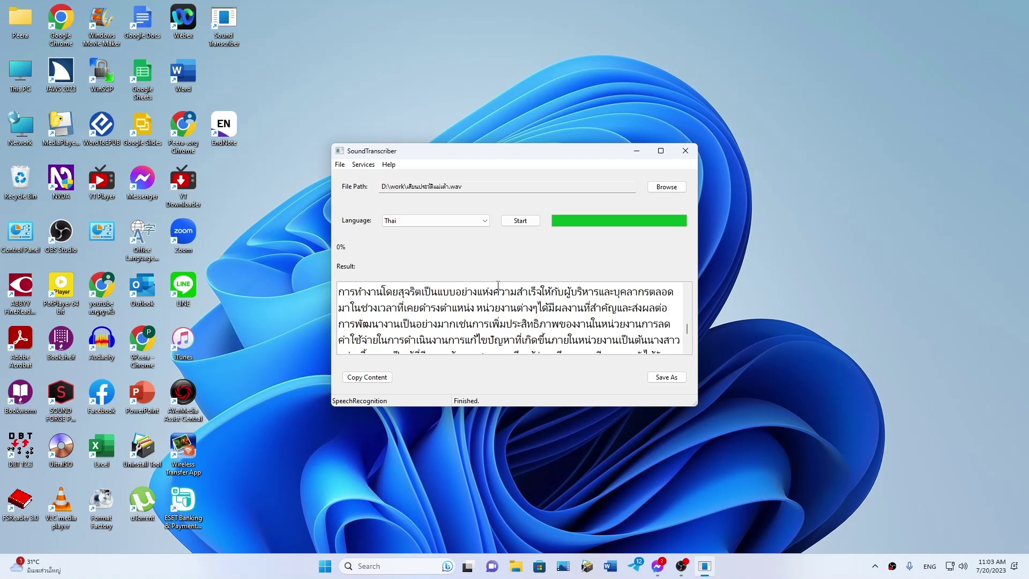
key("Down")
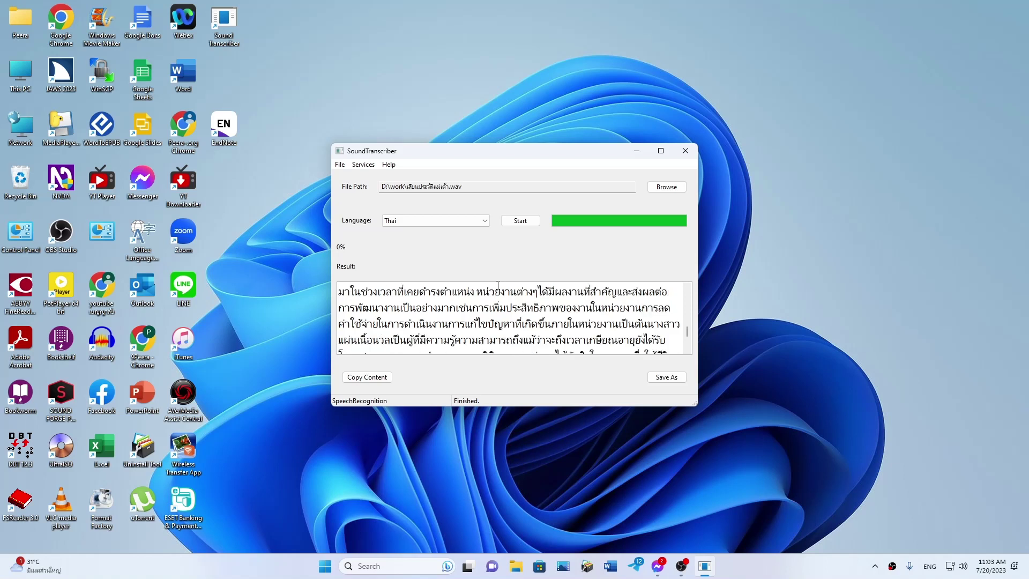
key("Down")
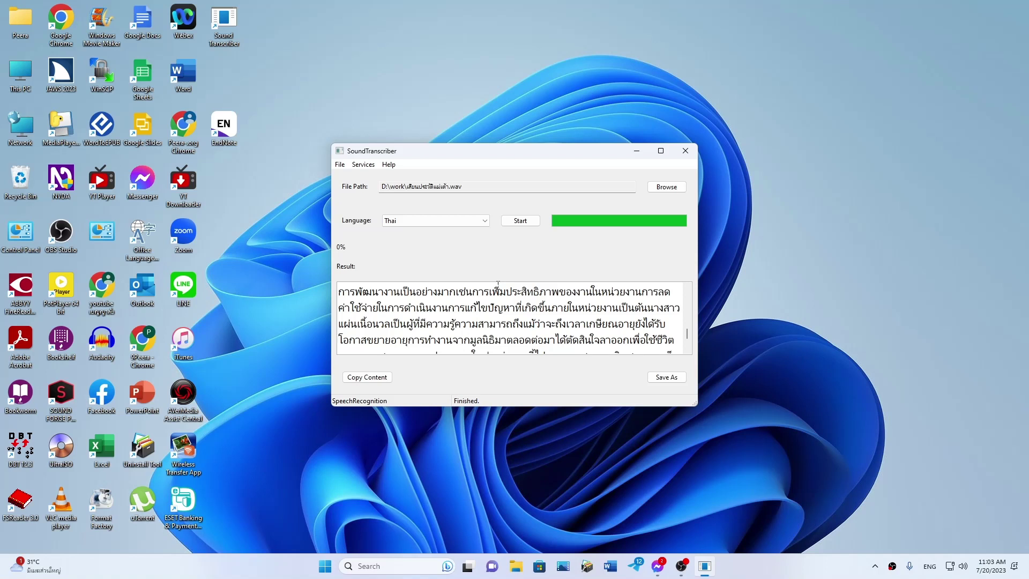
key("Down")
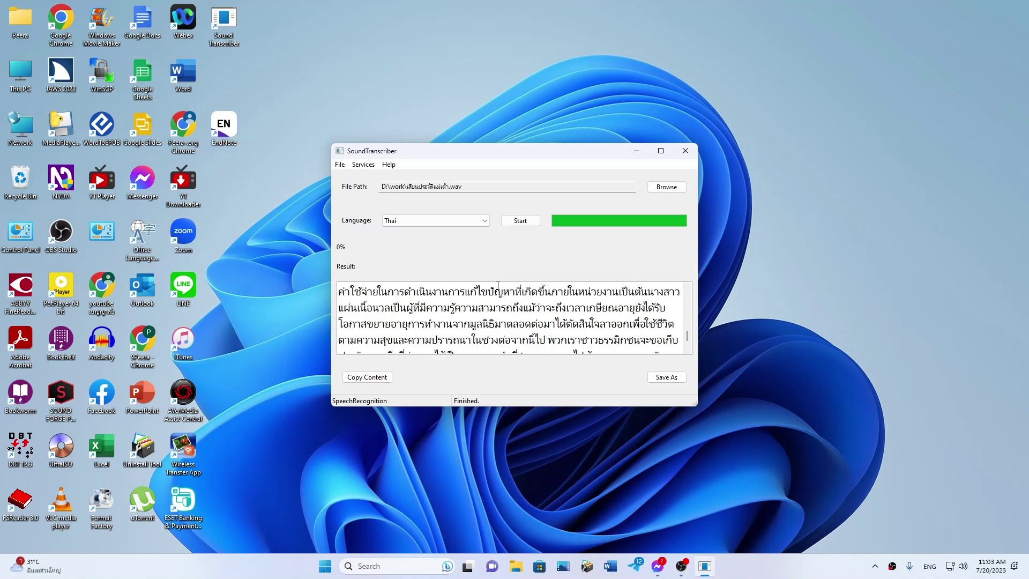
key("Down")
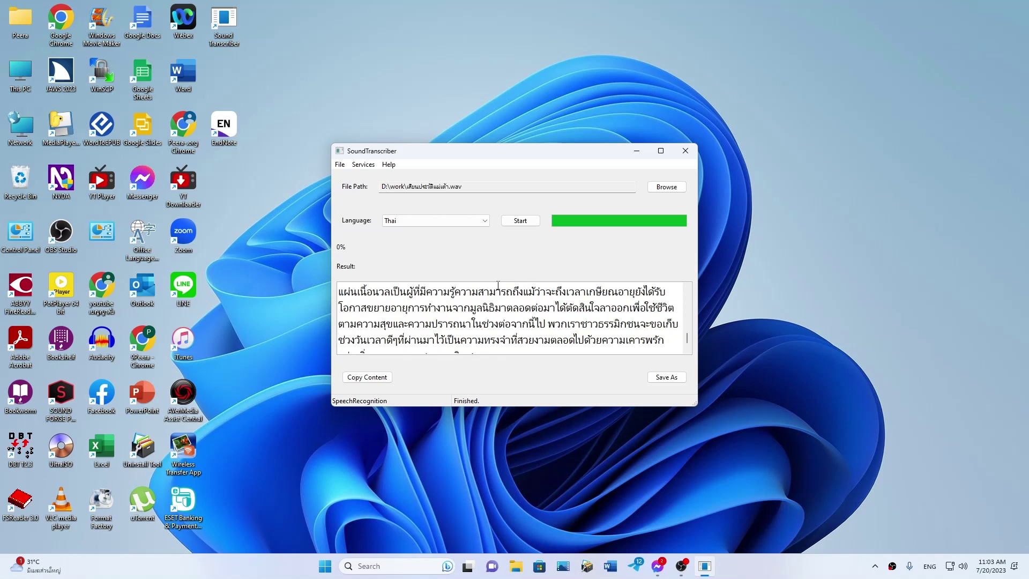
key("Down")
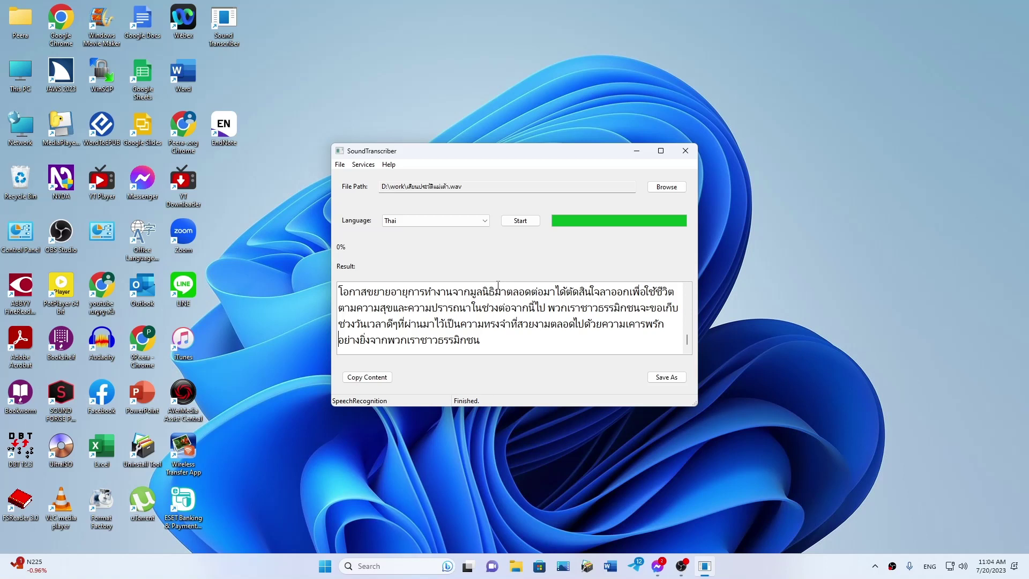
- Save the transcript as a Word file (DOCX) in the D: drive's work folder, keeping the suggested file name
key("shift+Tab")
key("Tab")
key("Tab")
key("Tab")
key("shift+Tab")
key("Tab")
key("Return")
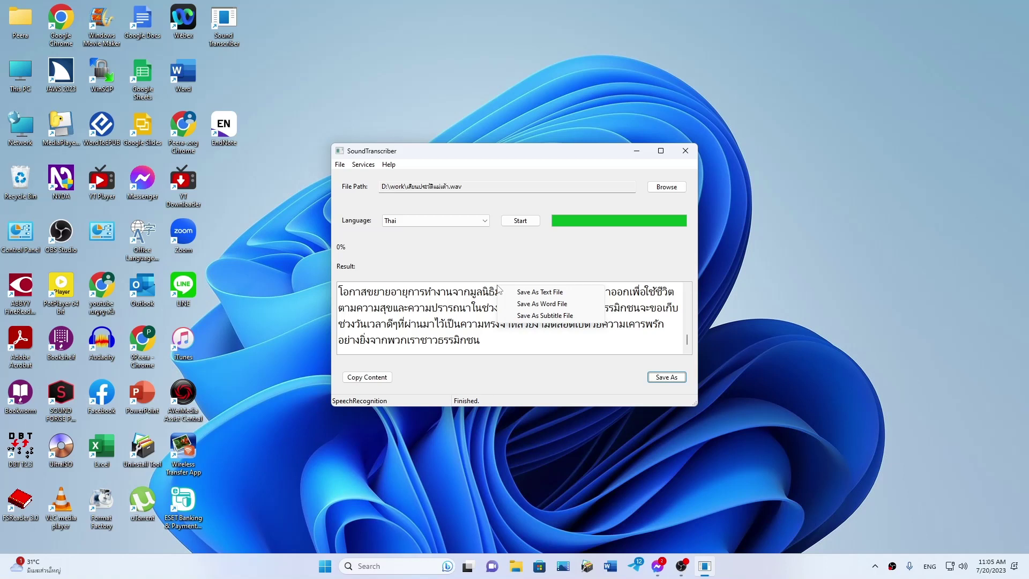
key("Down")
key("Up")
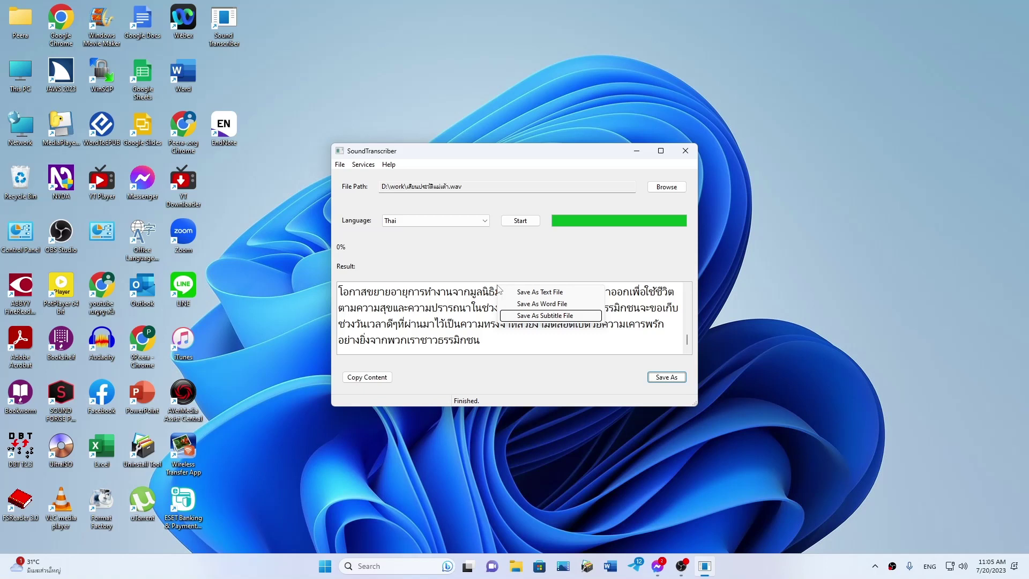
key("Down")
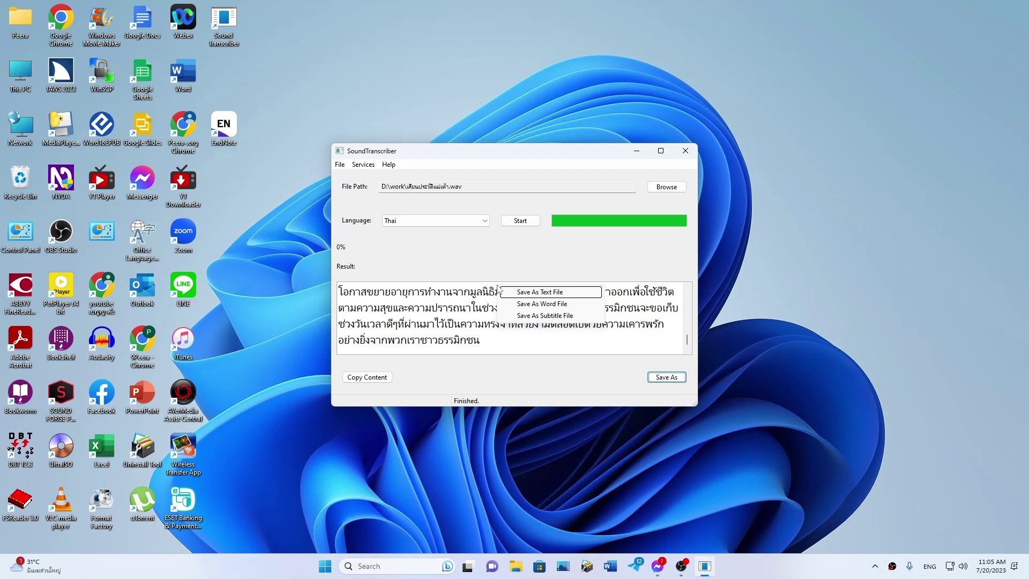
key("Down")
key("Down")
key("Up")
key("Return")
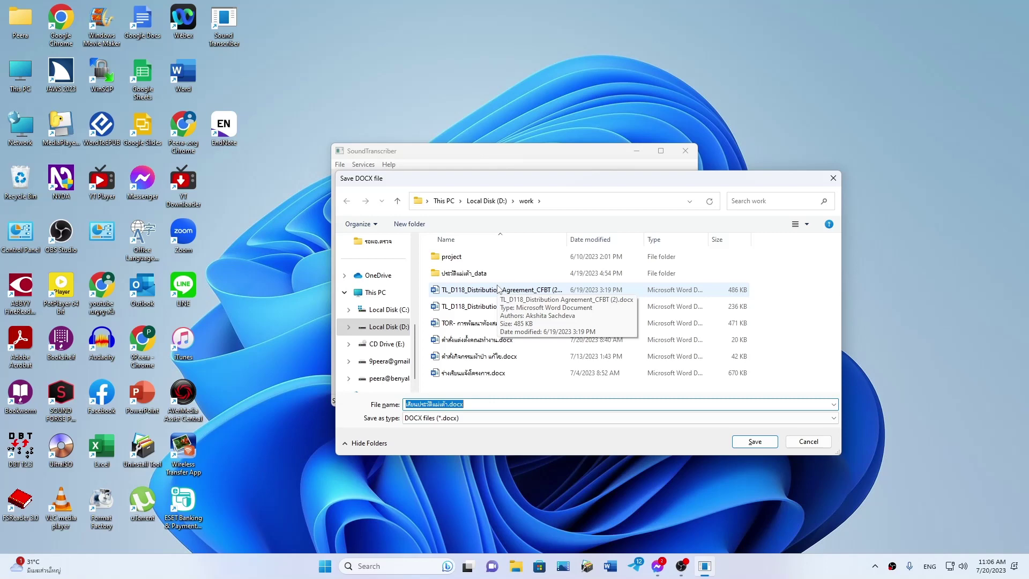
key("Return")
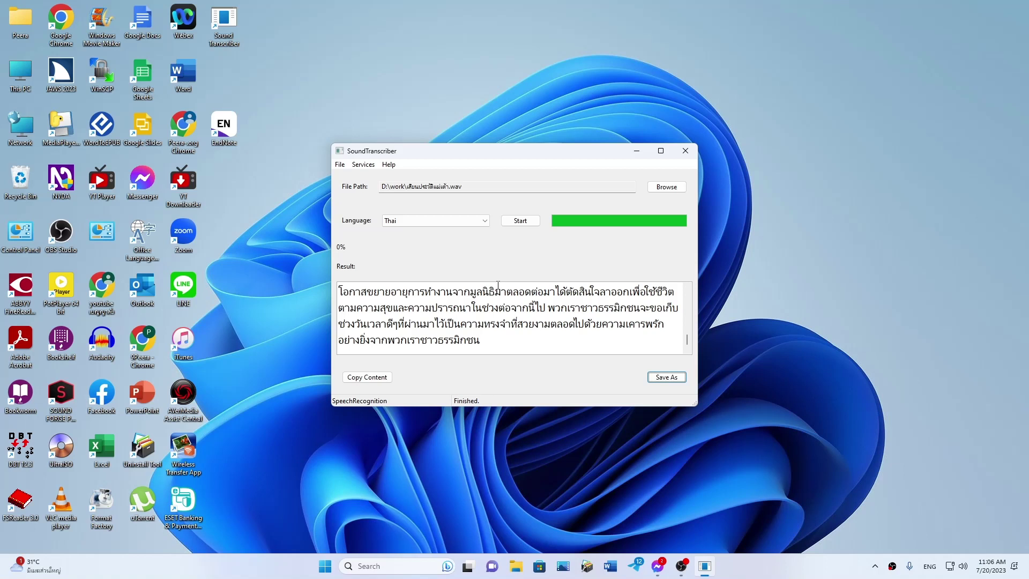
- Copy the entire transcript content from the result area to the clipboard
key("Tab")
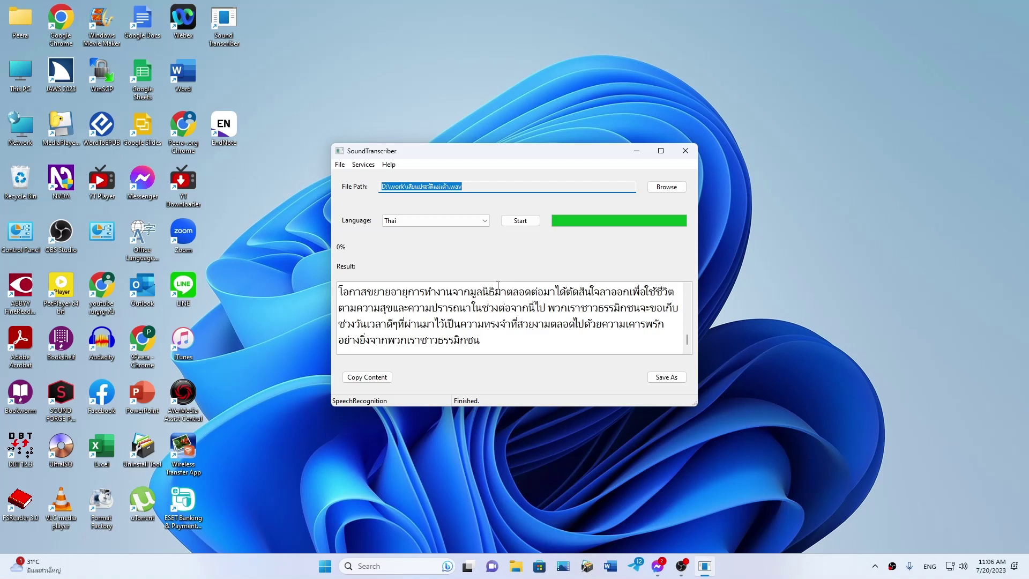
key("Tab")
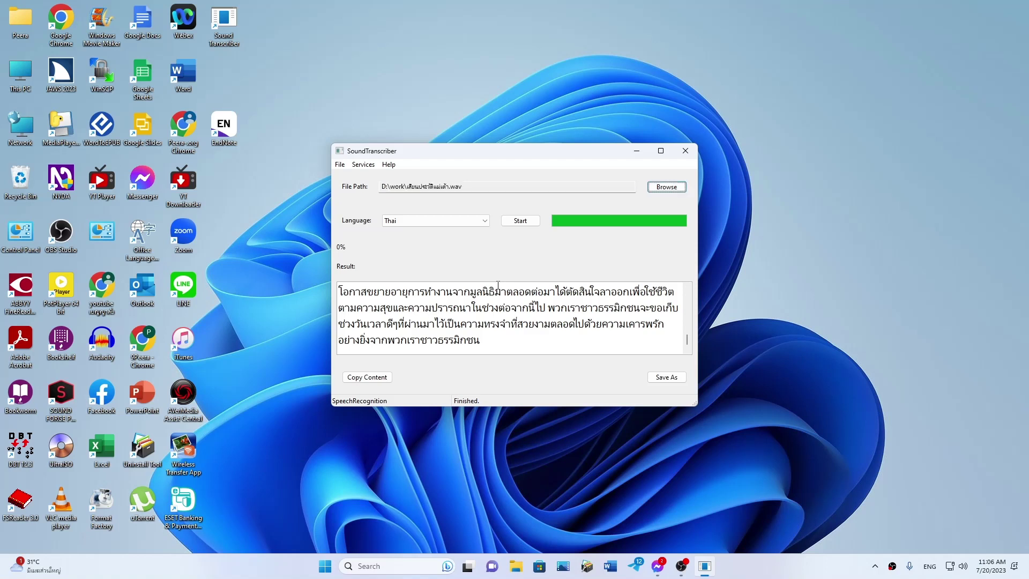
key("shift+Tab")
key("shift+Tab")
key("shift+Tab")
key("space")
key("Tab")
key("shift+Tab")
- Switch to Word by running winword and paste the copied transcript into the blank document
key("super+d")
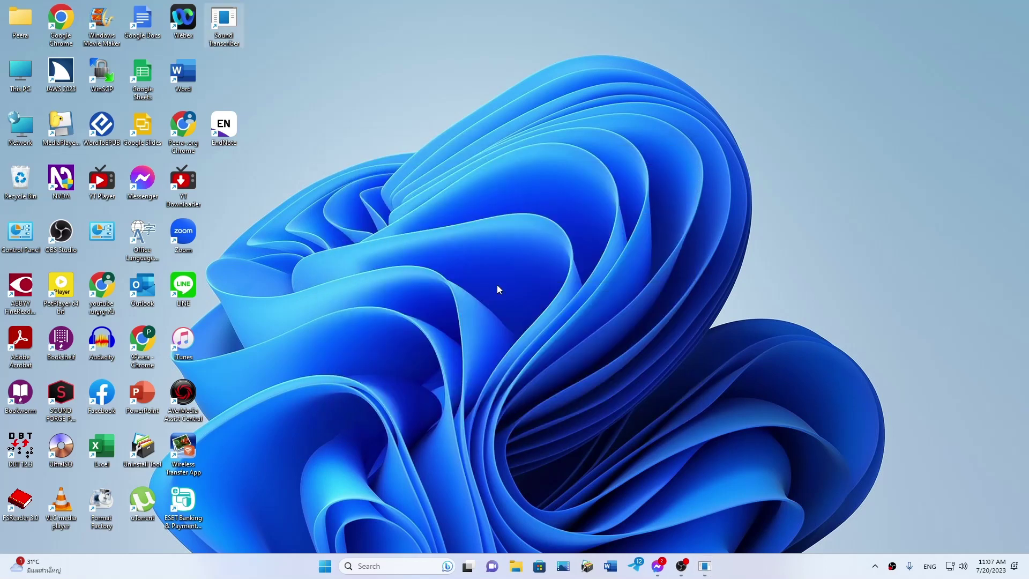
key("super+r")
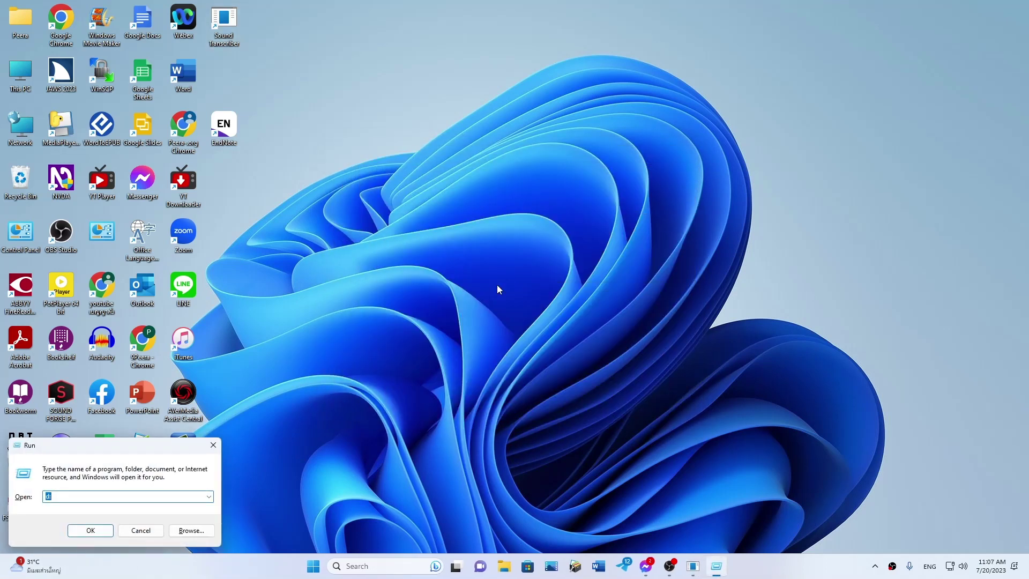
type("soundtranscriber")
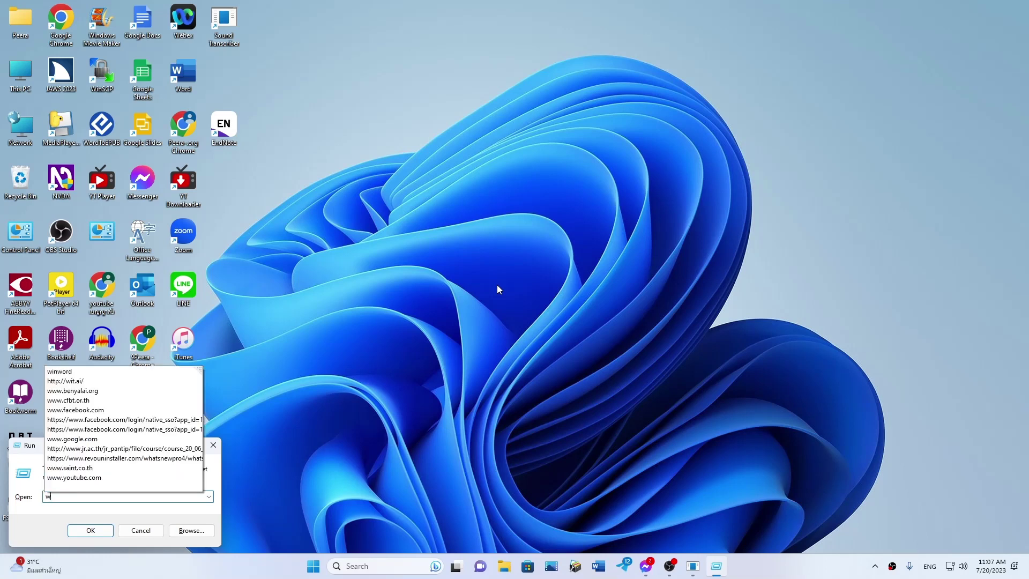
key("Return")
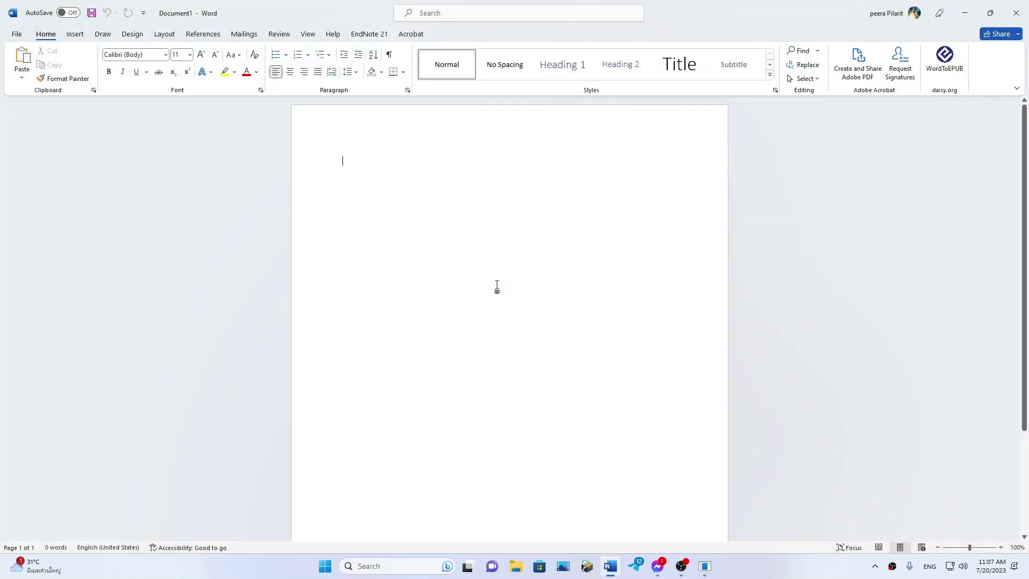
key("ctrl+v")
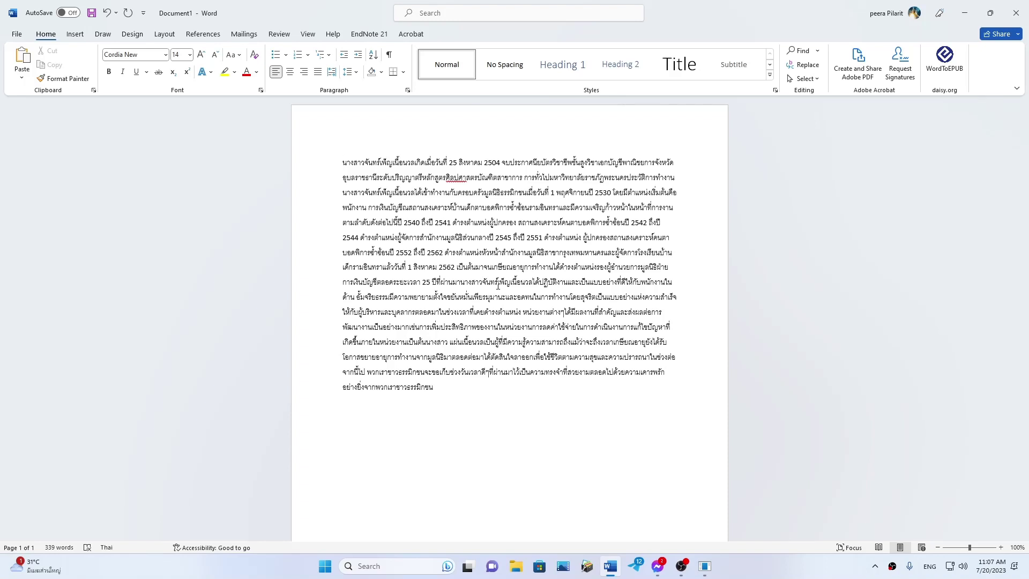
- Close the Word document containing the pasted transcript without saving it
key("ctrl+w")
key("Tab")
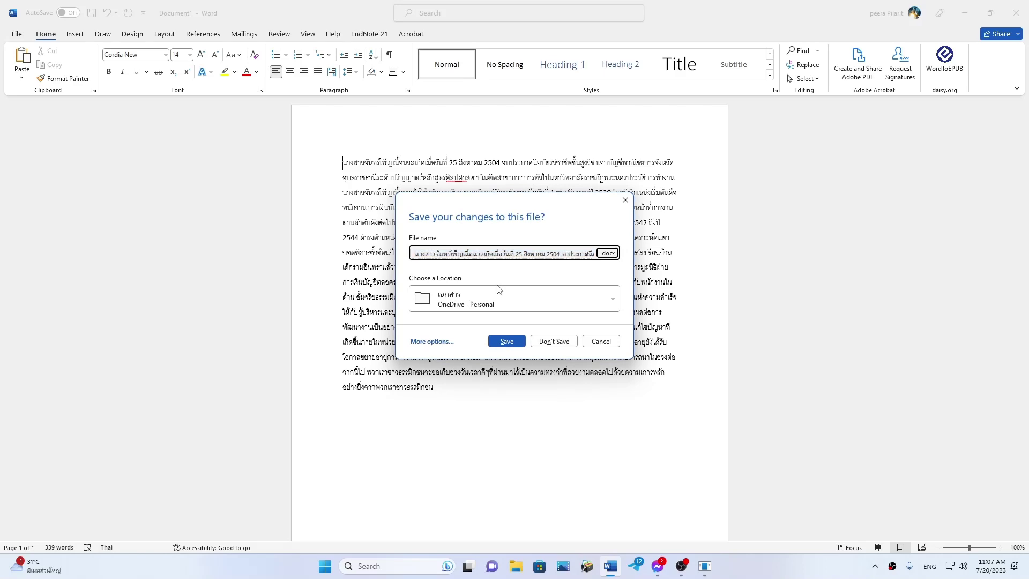
key("Tab")
key("Tab")
key("Tab")
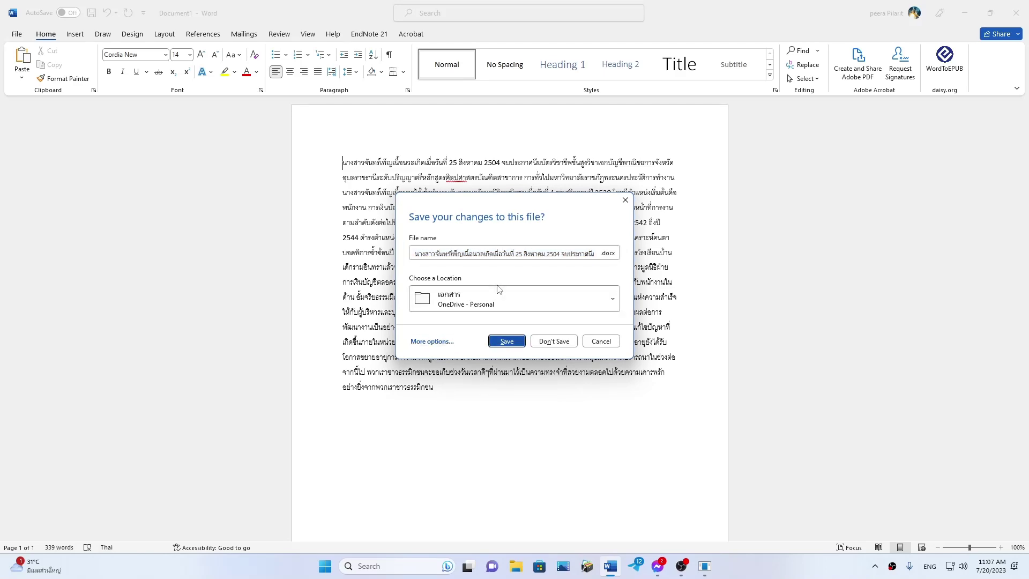
key("Tab")
key("Return")
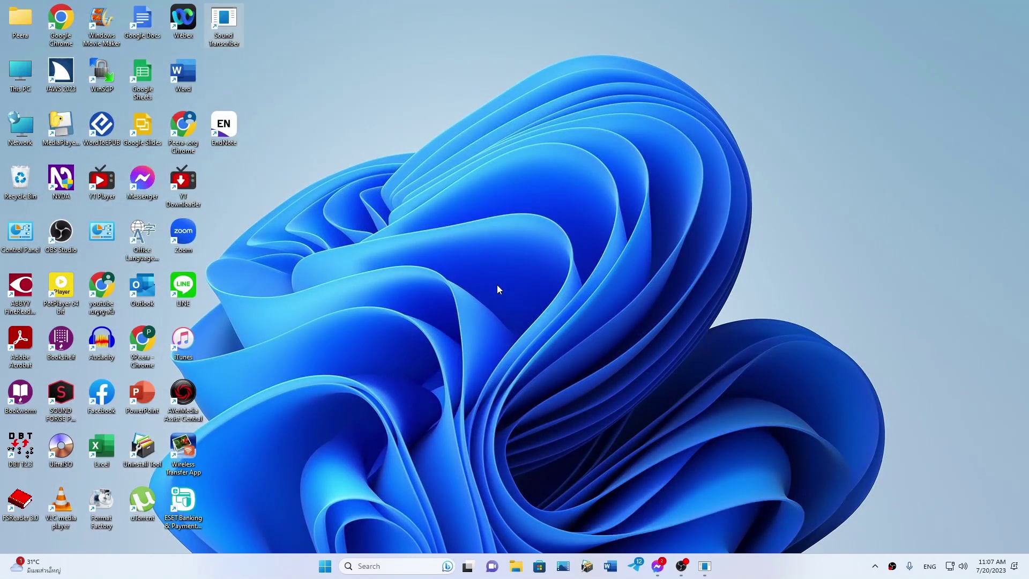
- Open the Documents folder inside the user's personal folder and switch the keyboard layout to Thai
key("Home")
key("Return")
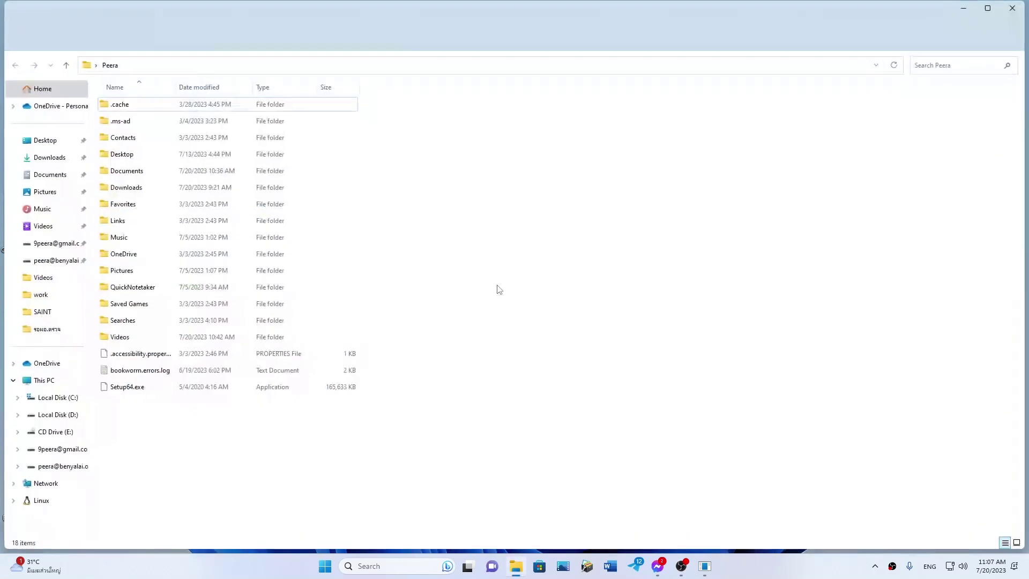
key("d")
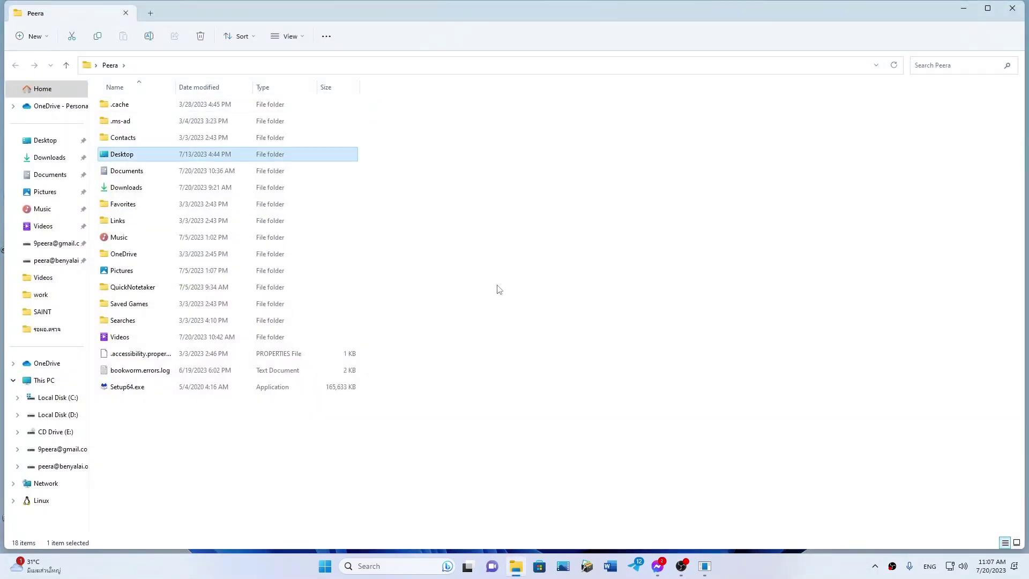
key("d")
key("Return")
key("alt+shift")
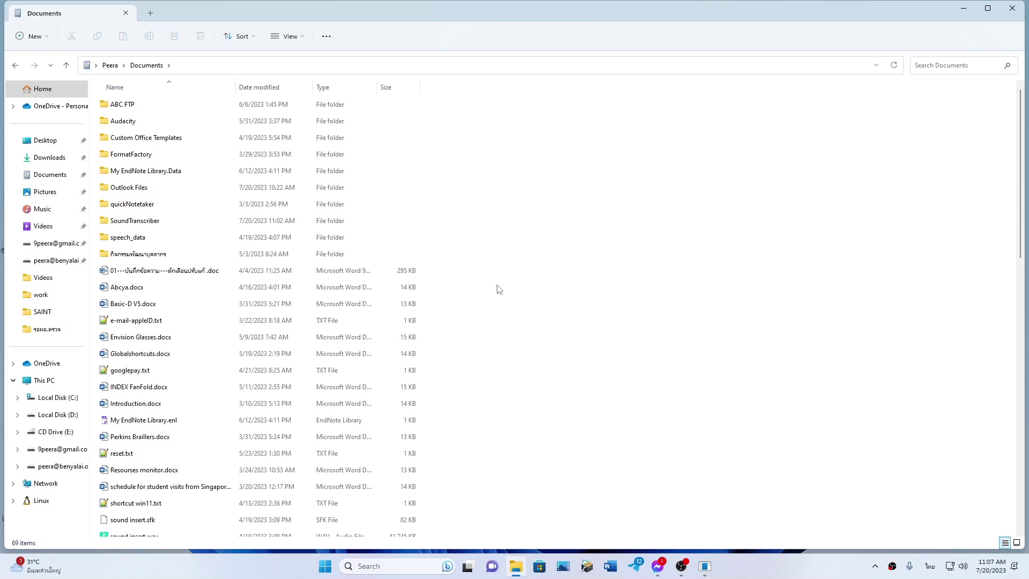
- Look through the Thai-named files in Documents for the saved transcript, then return to the desktop
key("o")
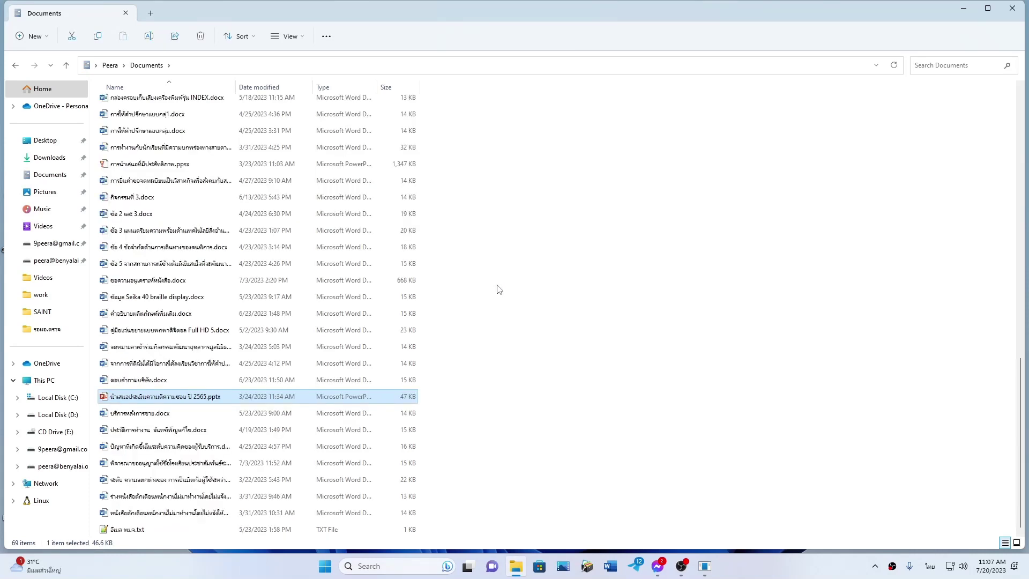
key("Down")
key("Down")
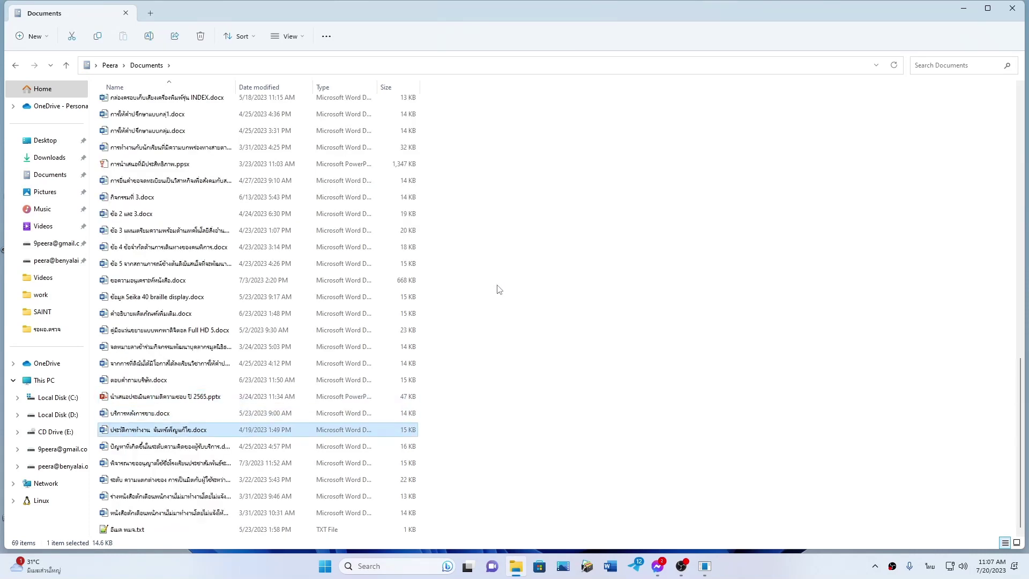
key("Up")
key("Up")
key("Down")
key("Down")
key("Down")
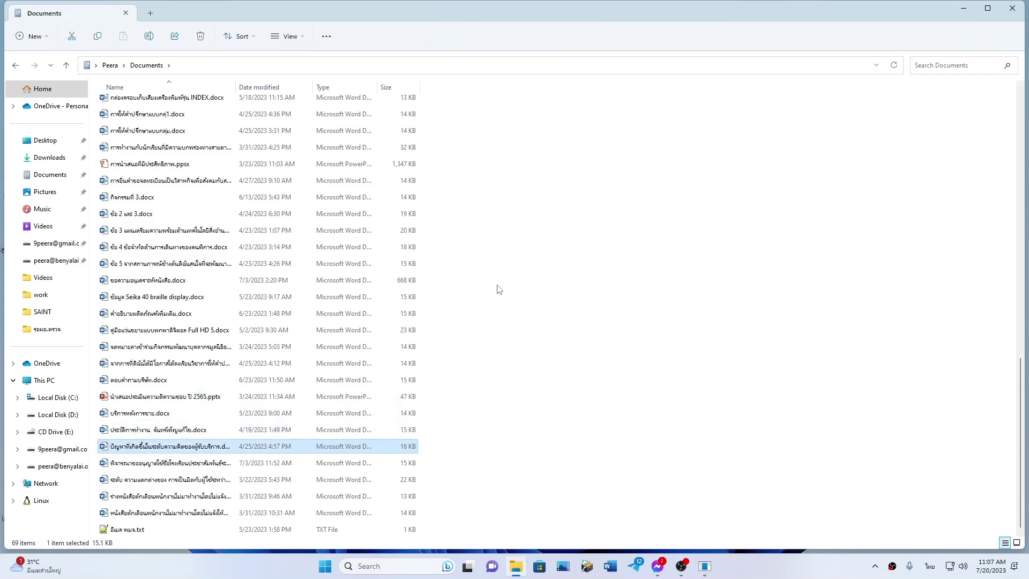
key("super+d")
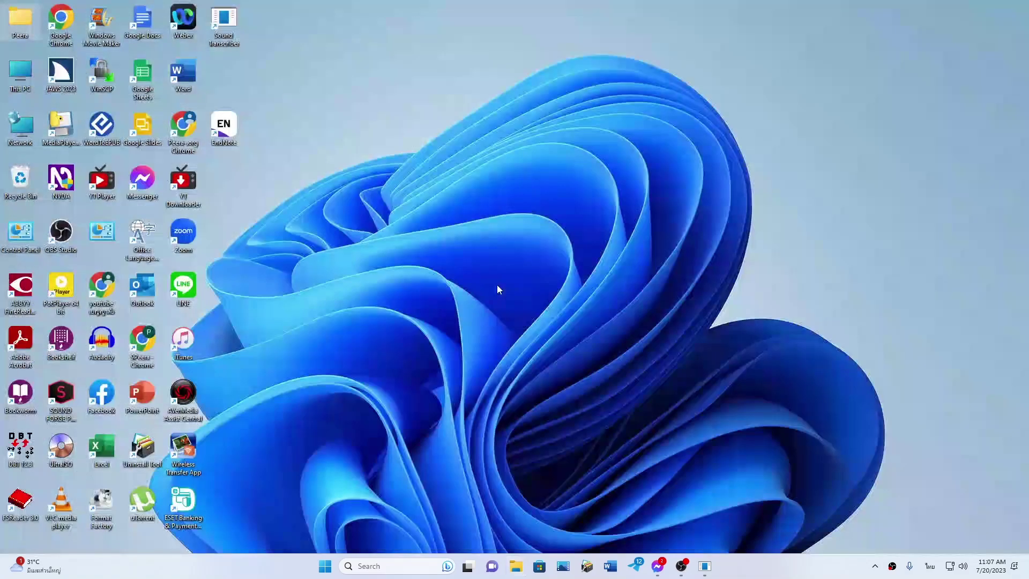
- Switch back to SoundTranscriber and open the save dialog for a Word file
key("alt+Tab")
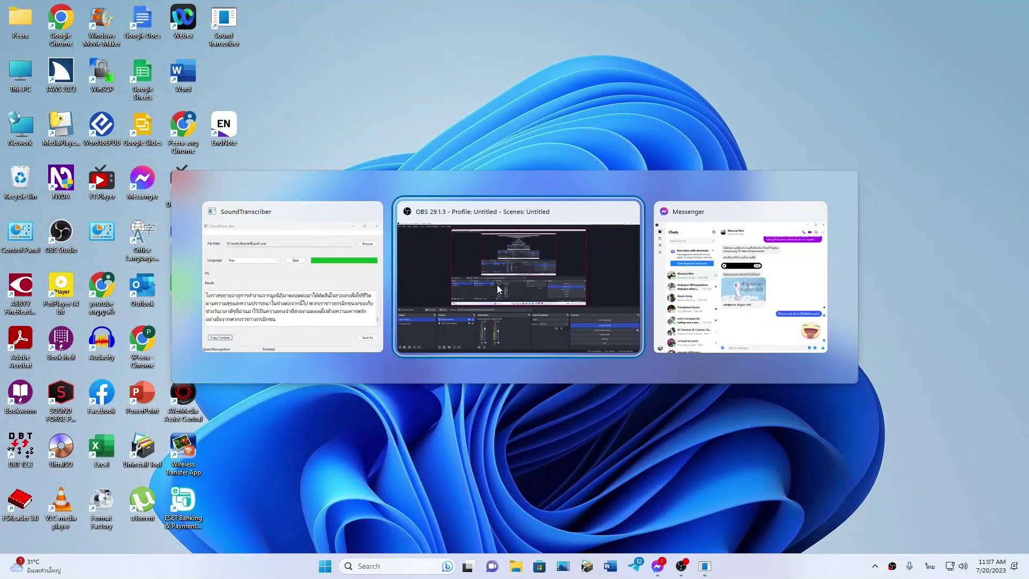
key("alt+shift+Tab")
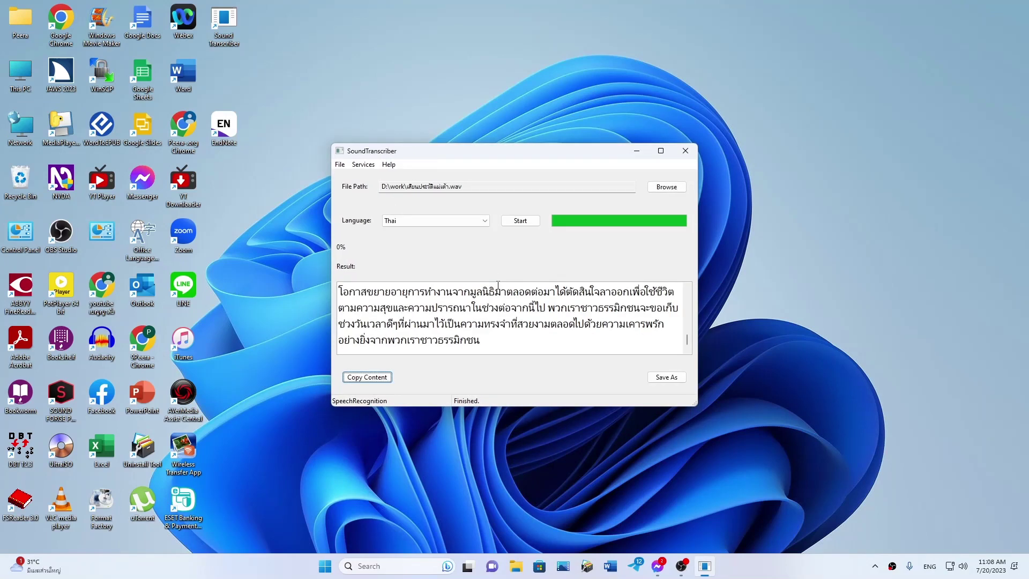
key("Tab")
key("Return")
key("Down")
key("Down")
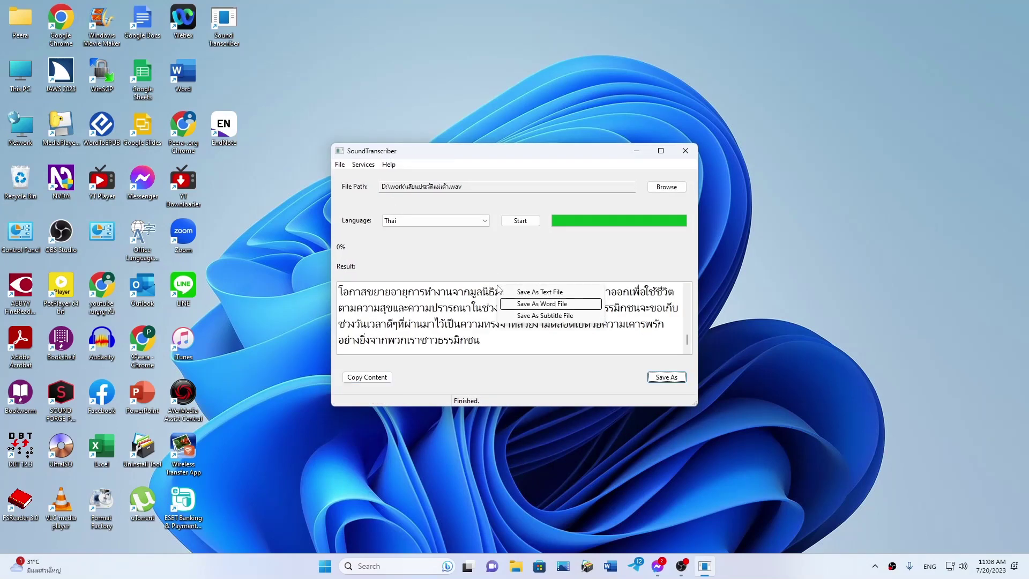
key("Return")
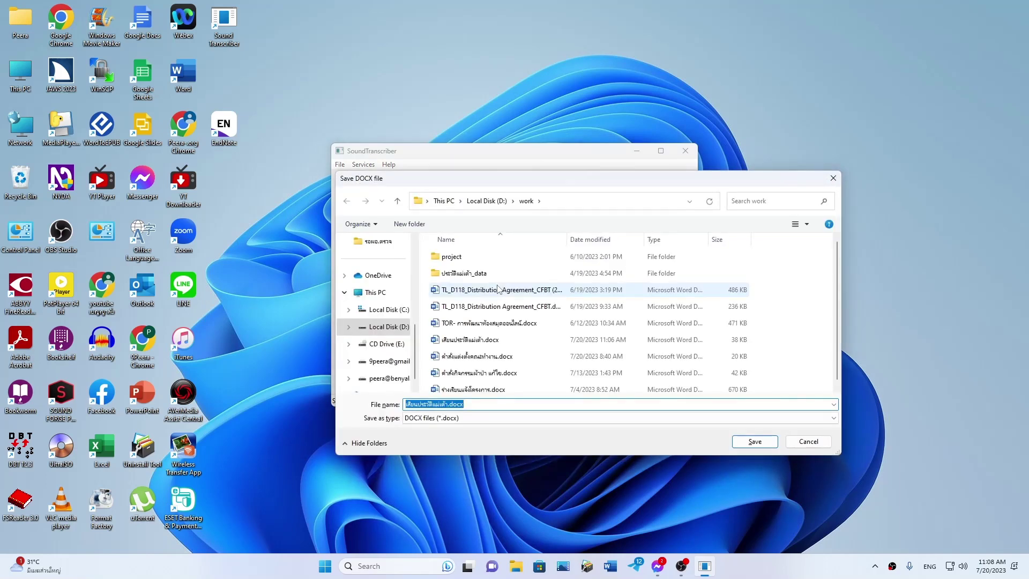
- Check the target folder, file list and suggested file name in the Save DOCX file dialog
key("shift+Tab")
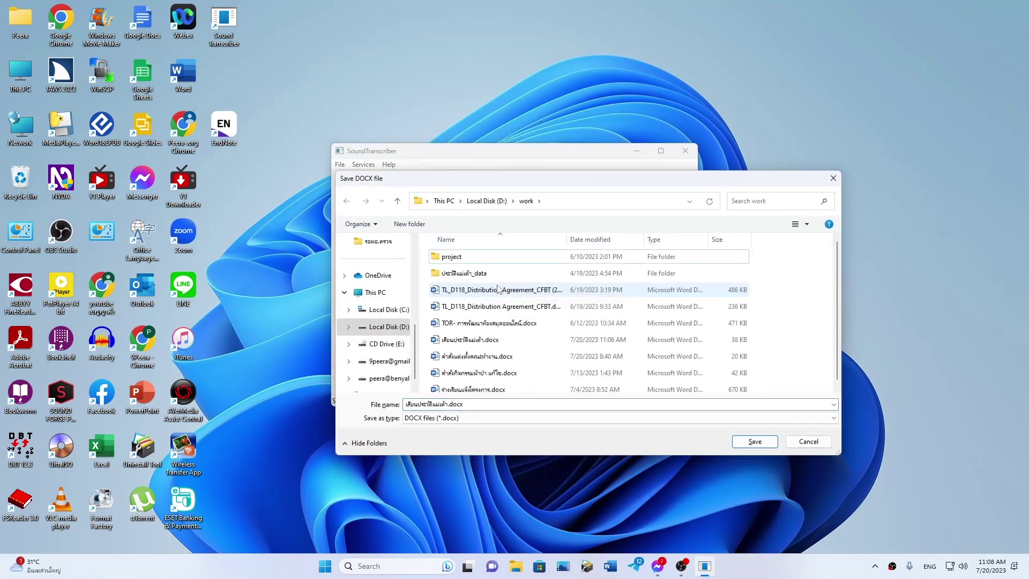
key("shift+Tab")
key("Tab")
key("Tab")
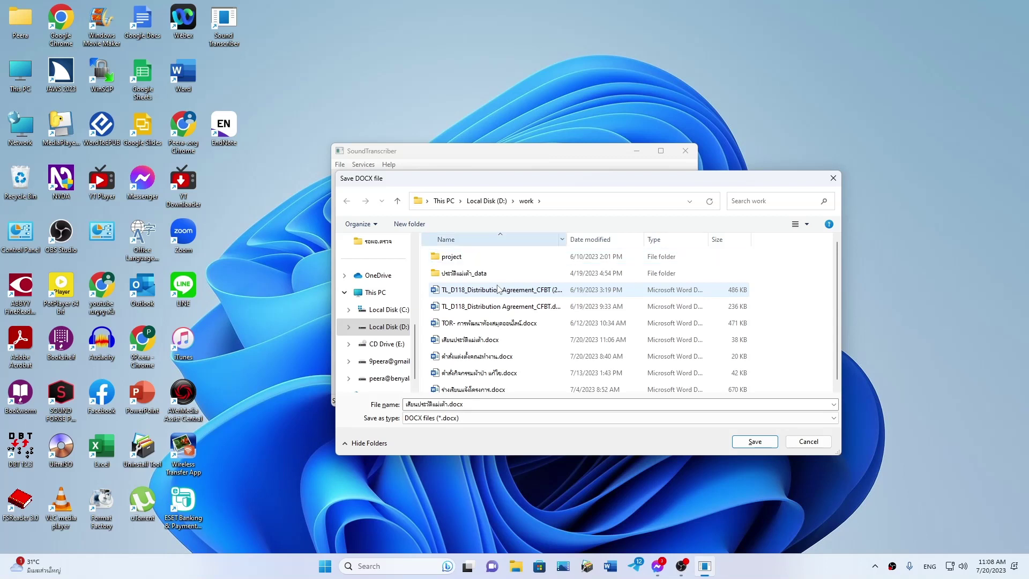
key("Tab")
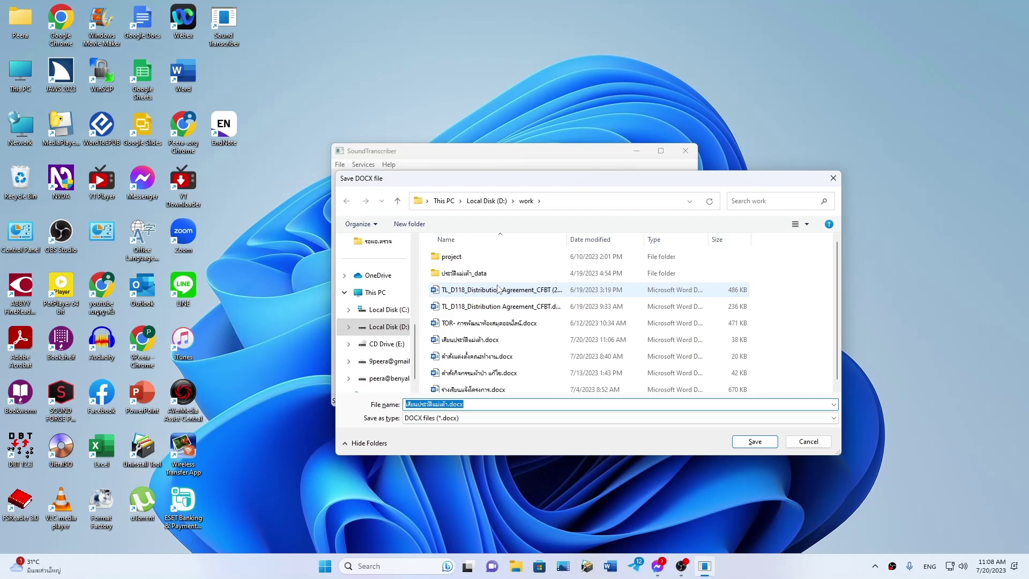
key("shift+Tab")
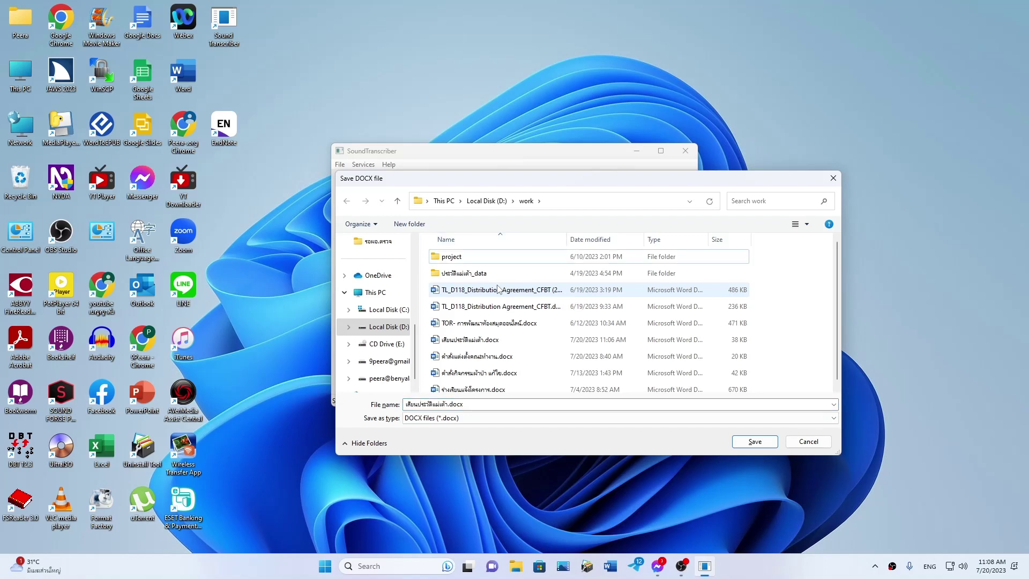
key("shift+Tab")
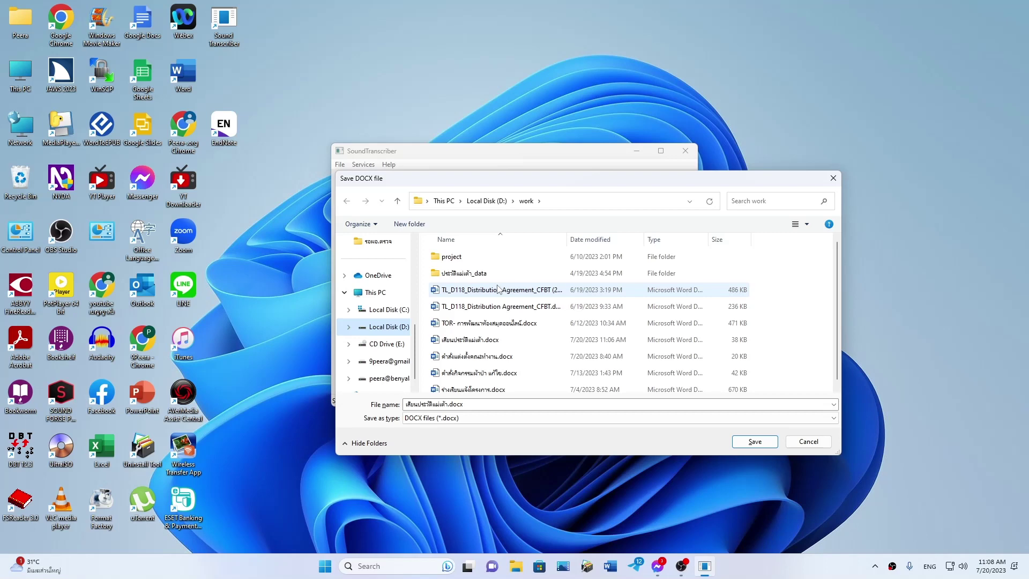
- Open the work folder on the D: drive in File Explorer, leaving the save dialog open
key("super+r")
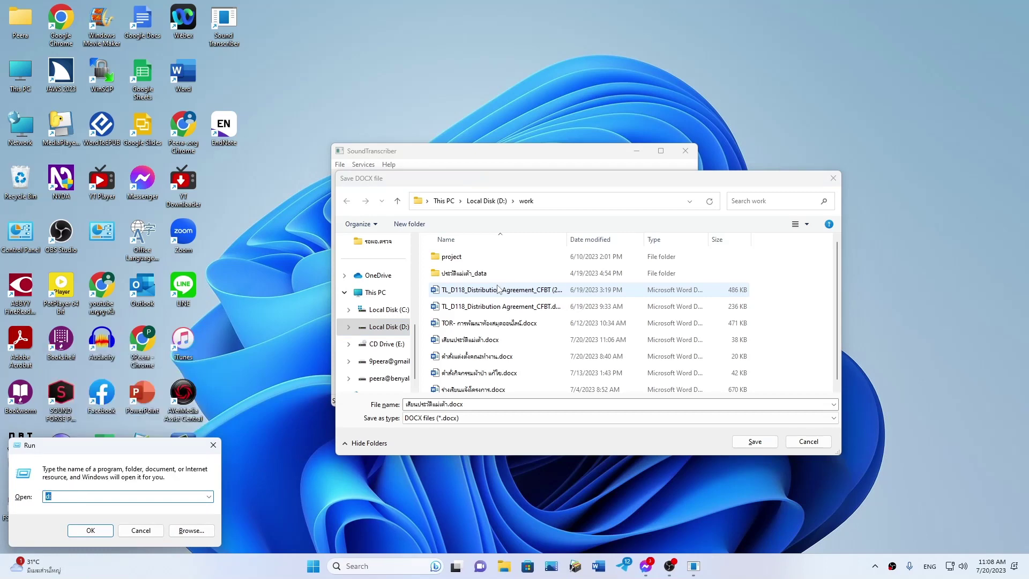
key("Escape")
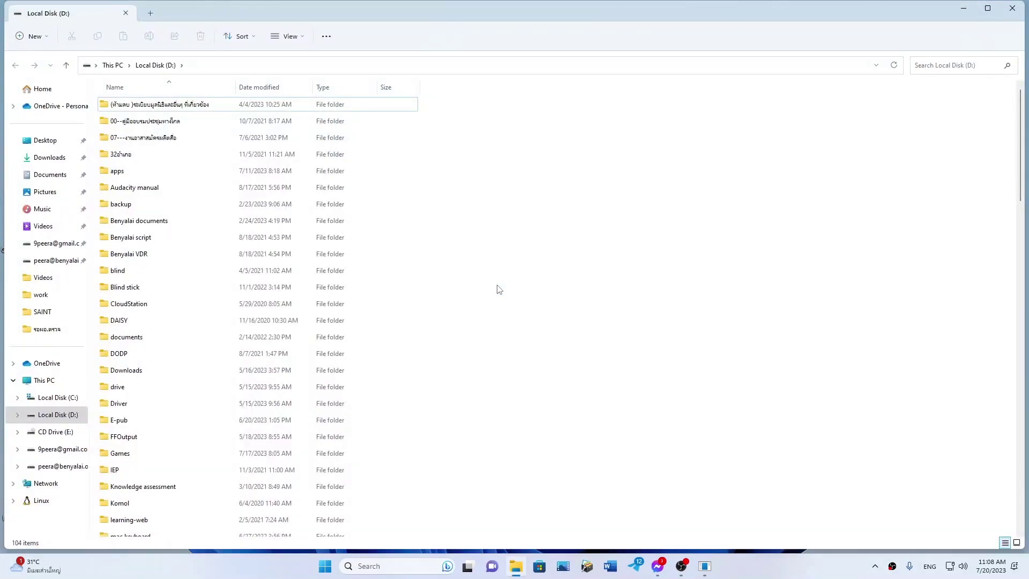
type("work")
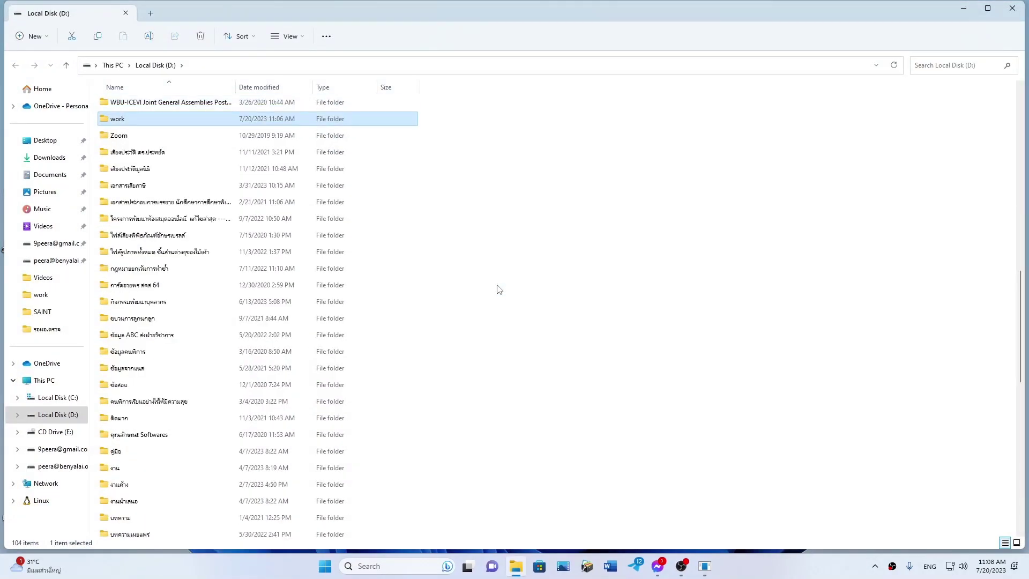
key("Return")
- Locate and select the saved Word transcript that shares the source WAV recording's name in the work folder
key("End")
key("Up")
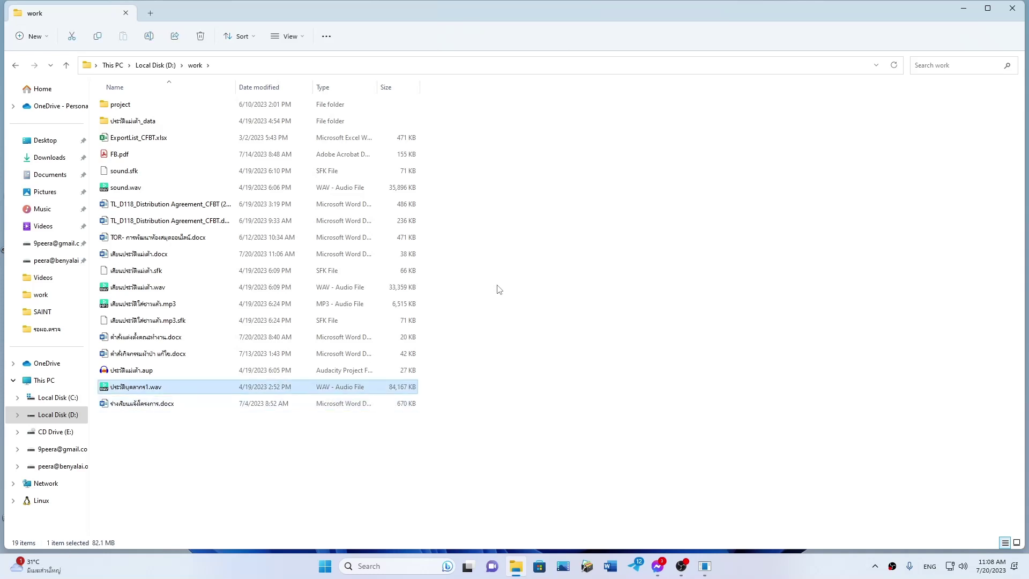
key("Up")
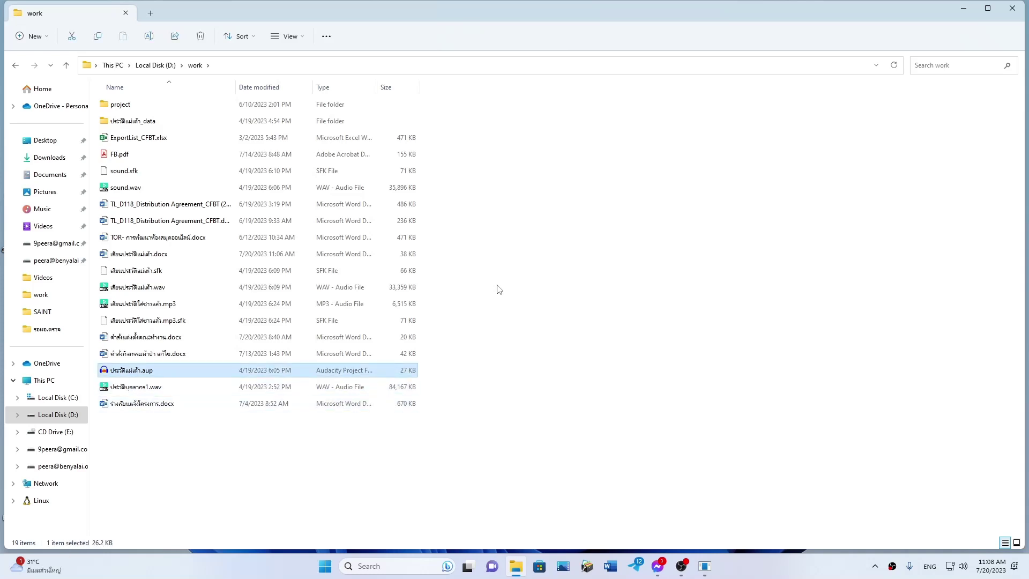
key("Up")
key("Up")
key("Up")
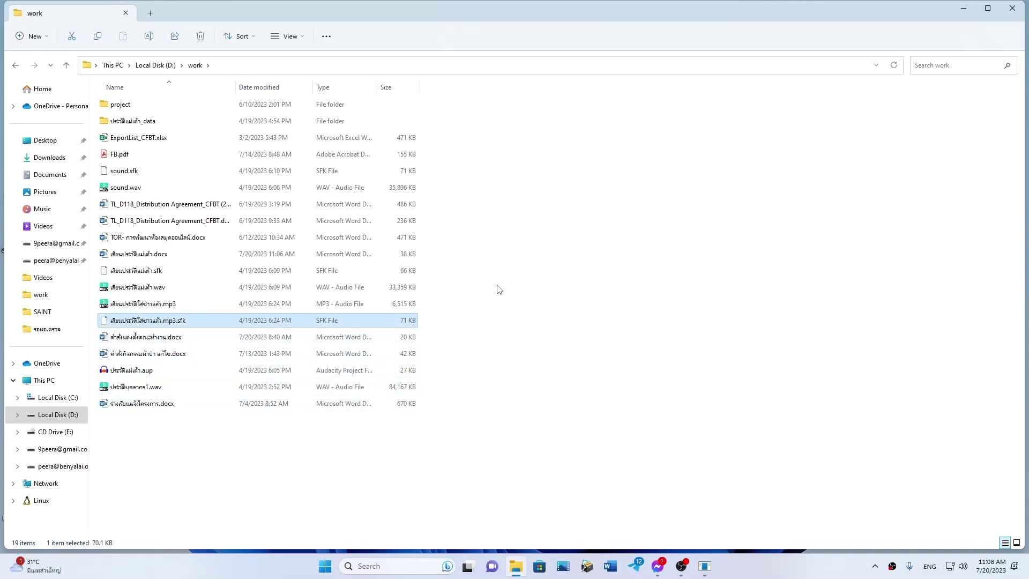
key("Up")
key("Up")
key("Up")
key("Down")
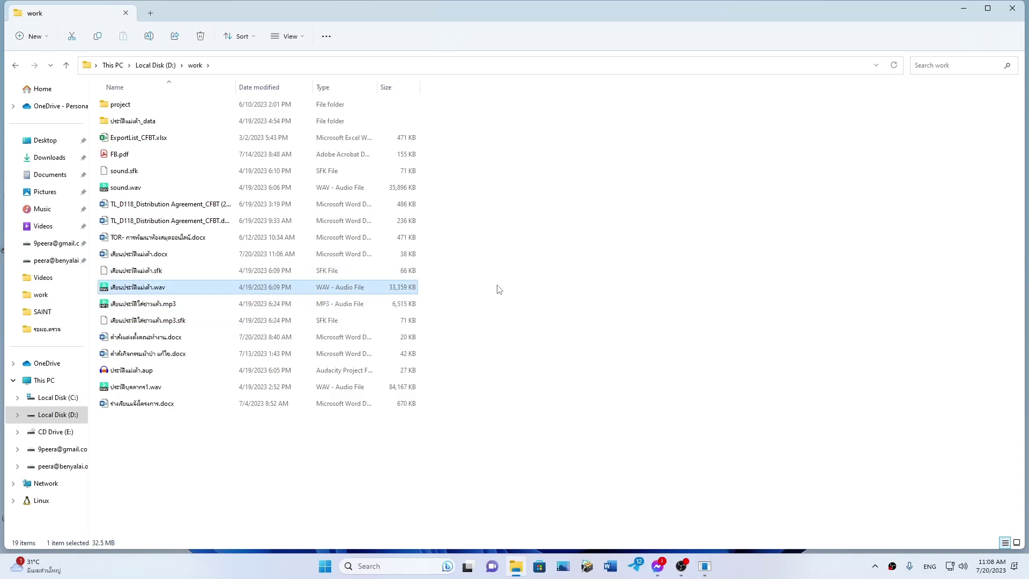
key("Down")
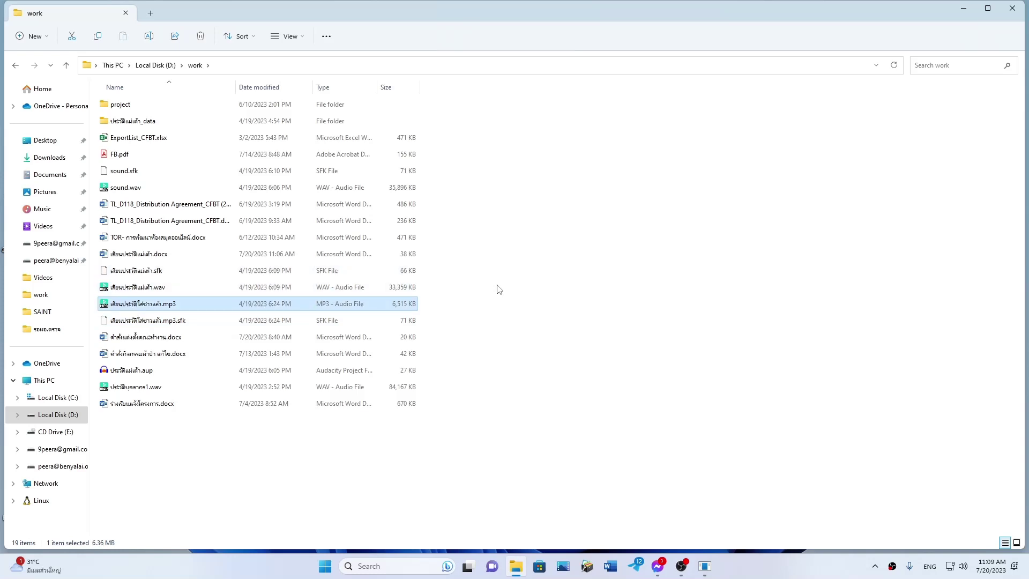
key("Up")
key("Up")
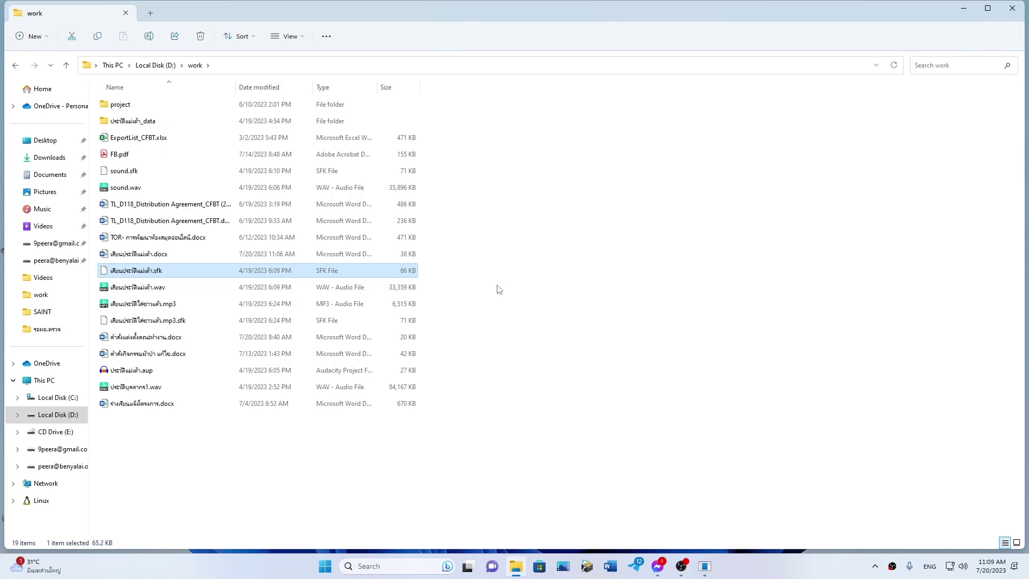
key("Up")
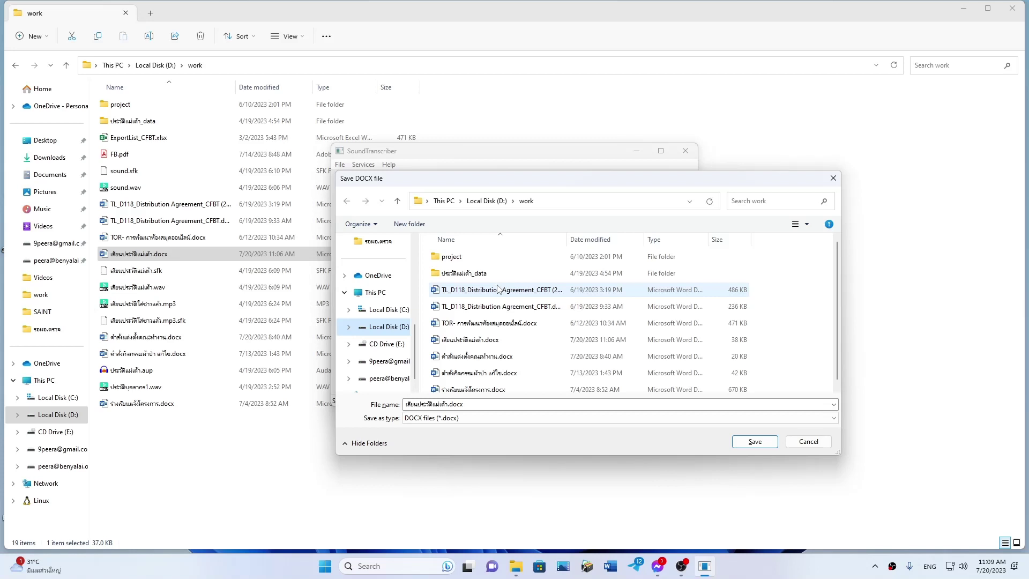
- Dismiss the Save DOCX file dialog without saving again and close SoundTranscriber
key("Return")
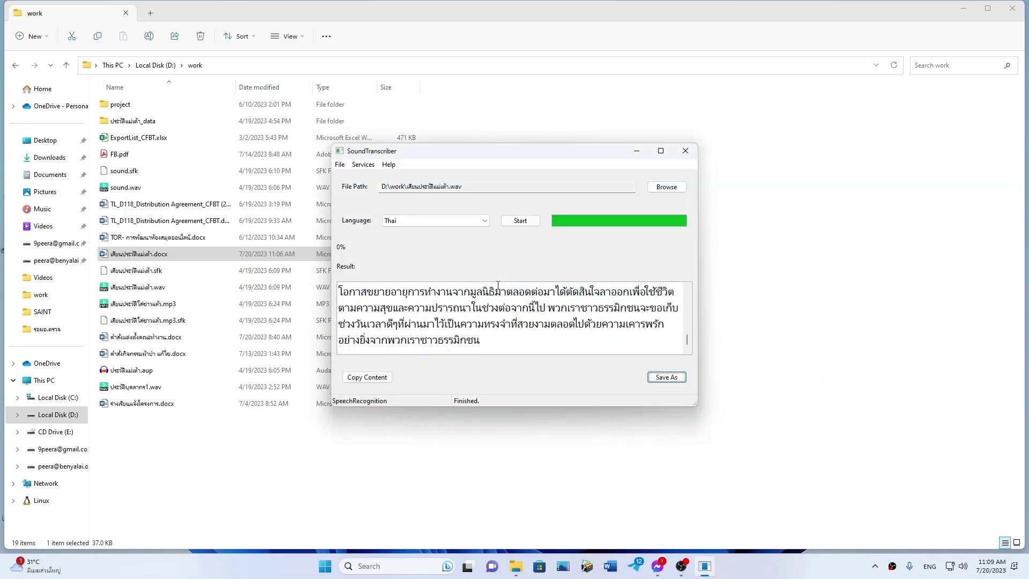
key("alt+F4")
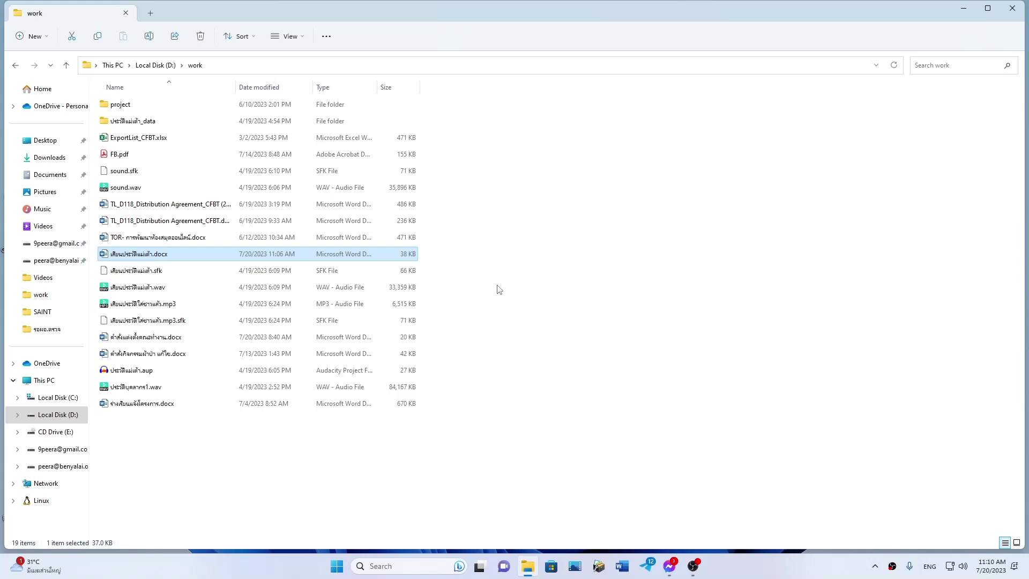
- Open the selected transcript DOCX from the work folder in Word
key("Return")
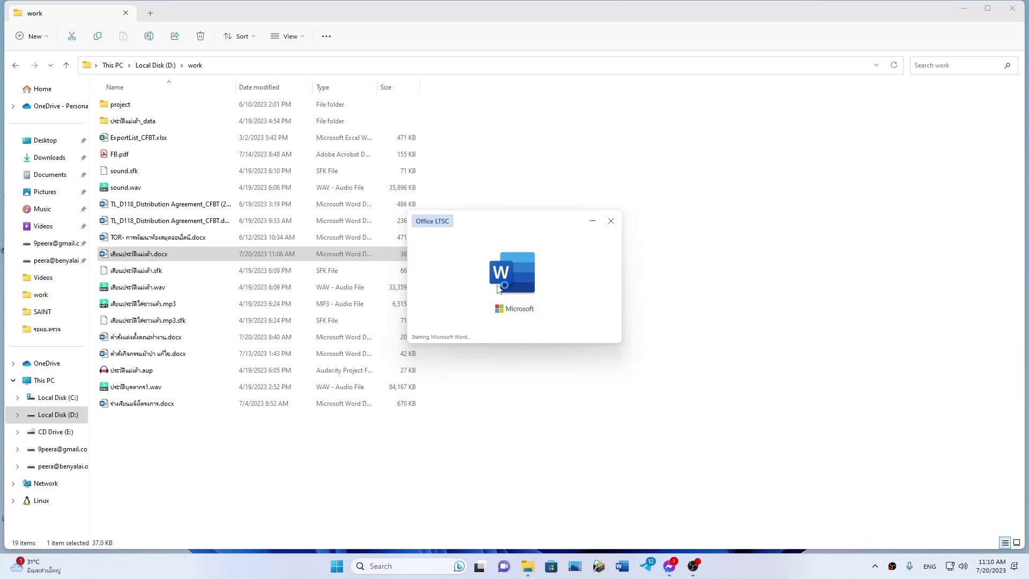